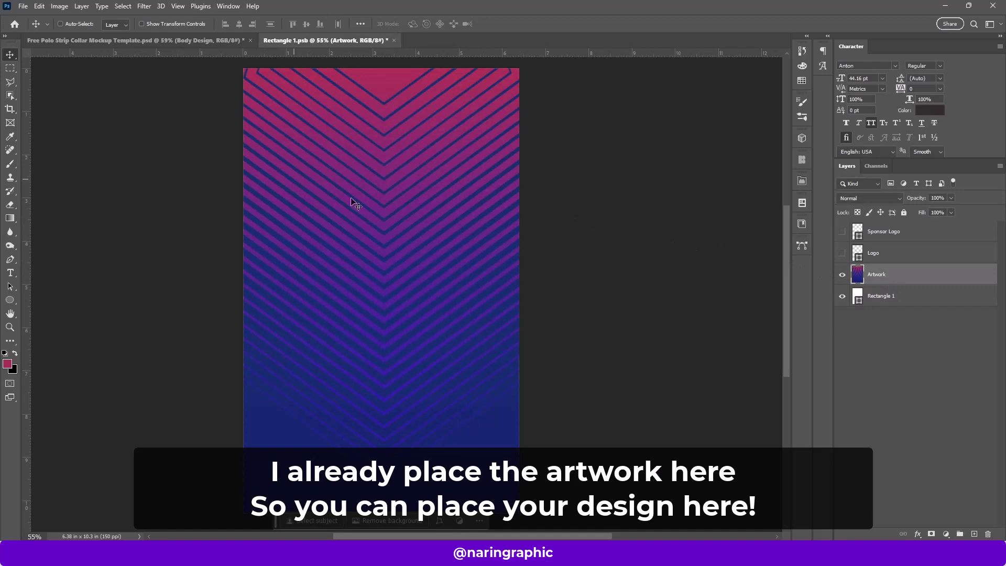
Make the Logo and Sponsor Logo layers visible over the artwork
{"action": "left_click", "coordinate": [871, 259]}
{"action": "left_click", "coordinate": [842, 255]}
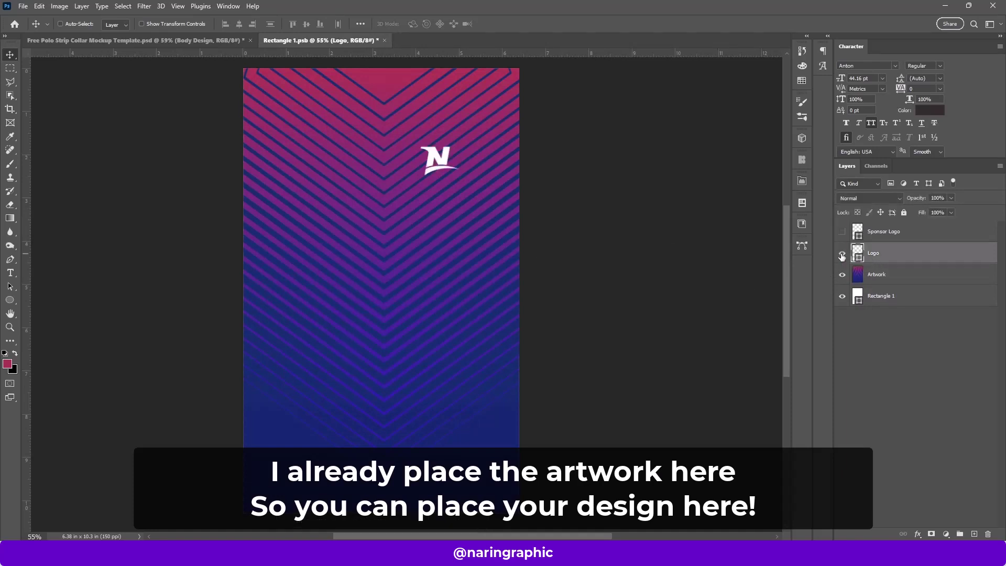
{"action": "left_click", "coordinate": [853, 239]}
{"action": "left_click", "coordinate": [841, 234]}
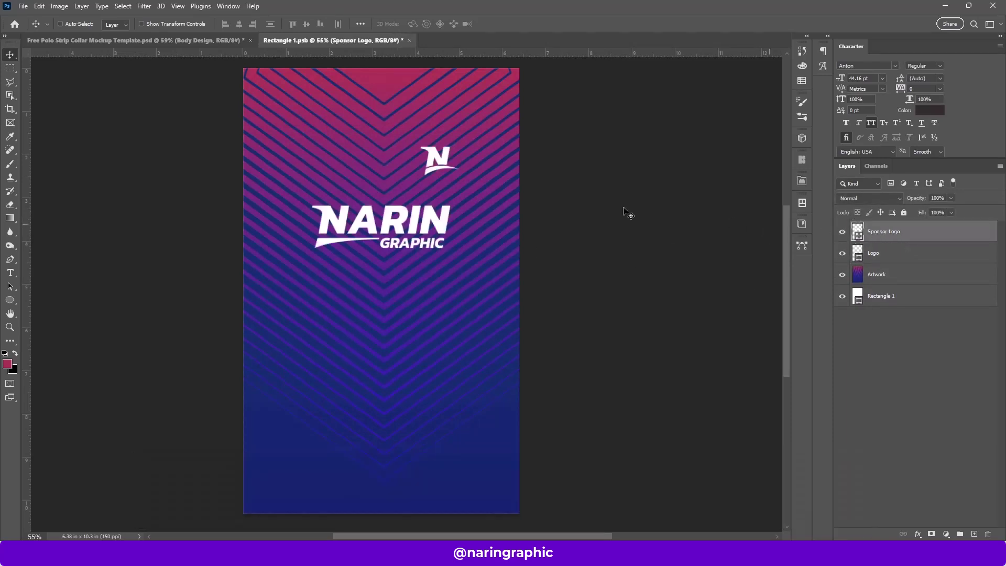
Save the body artwork document and return to the Free Polo Strip Collar Mockup Template document
{"action": "left_click", "coordinate": [23, 7]}
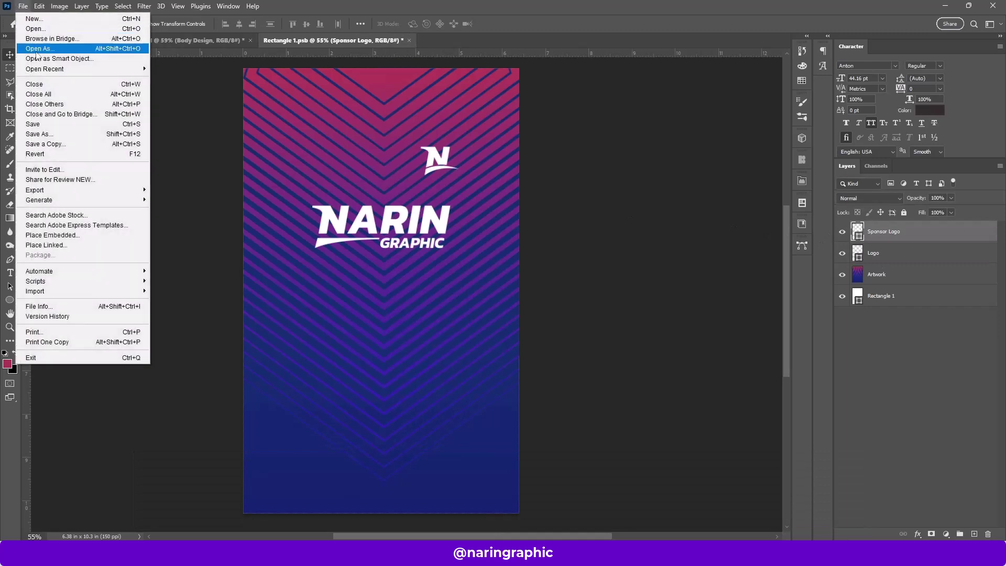
{"action": "left_click", "coordinate": [42, 129]}
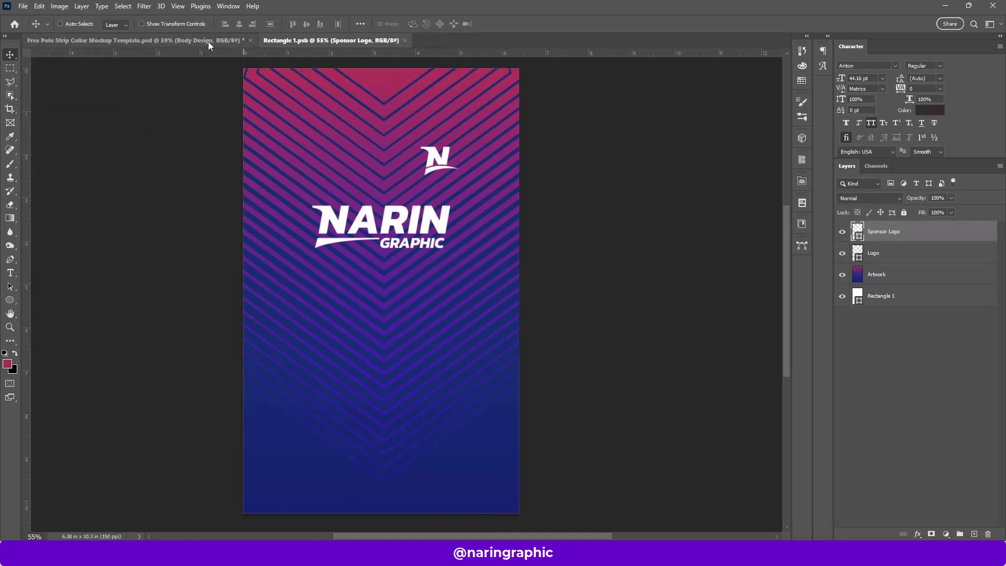
{"action": "left_click", "coordinate": [190, 40]}
{"action": "scroll", "coordinate": [409, 135], "scroll_direction": "down", "scroll_amount": 4}
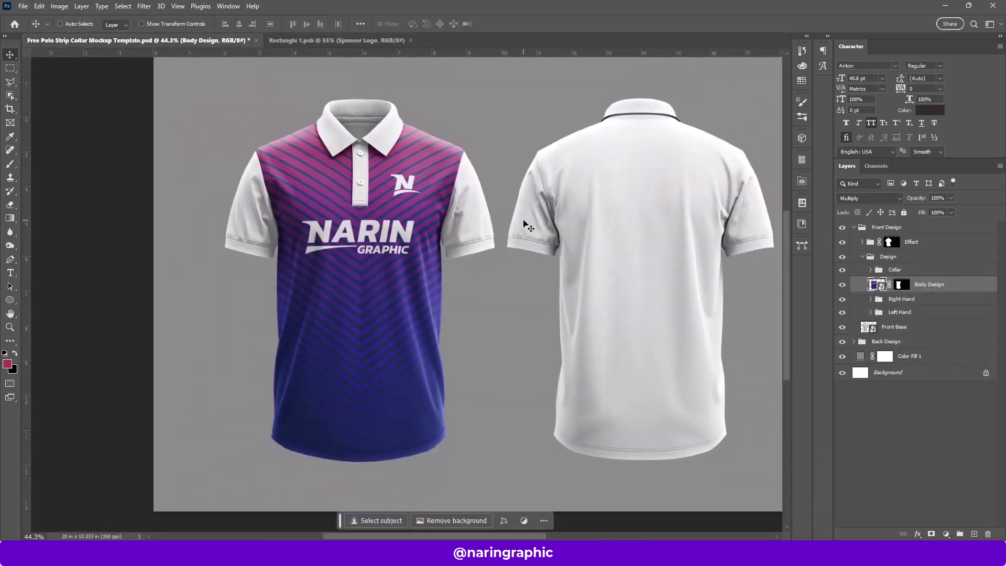
{"action": "scroll", "coordinate": [493, 220], "scroll_direction": "up", "scroll_amount": 2}
{"action": "scroll", "coordinate": [495, 223], "scroll_direction": "up", "scroll_amount": 2}
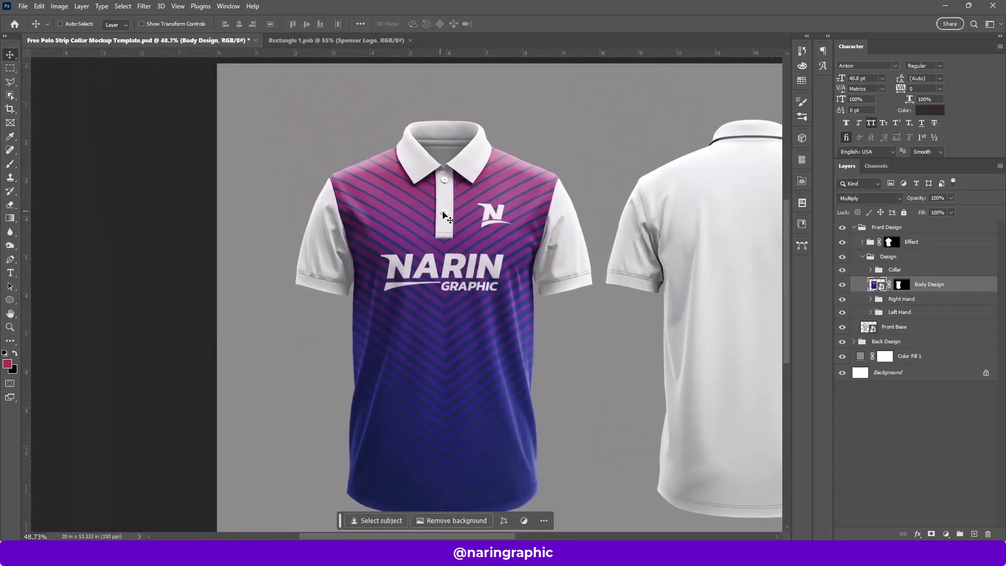
{"action": "left_click", "coordinate": [901, 300]}
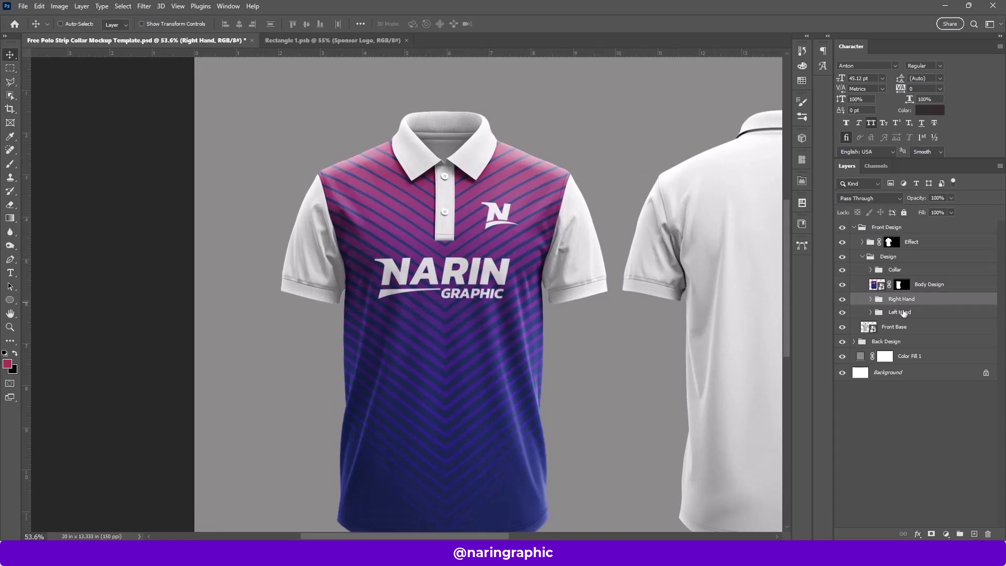
{"action": "left_click", "coordinate": [870, 299]}
{"action": "left_click", "coordinate": [949, 317]}
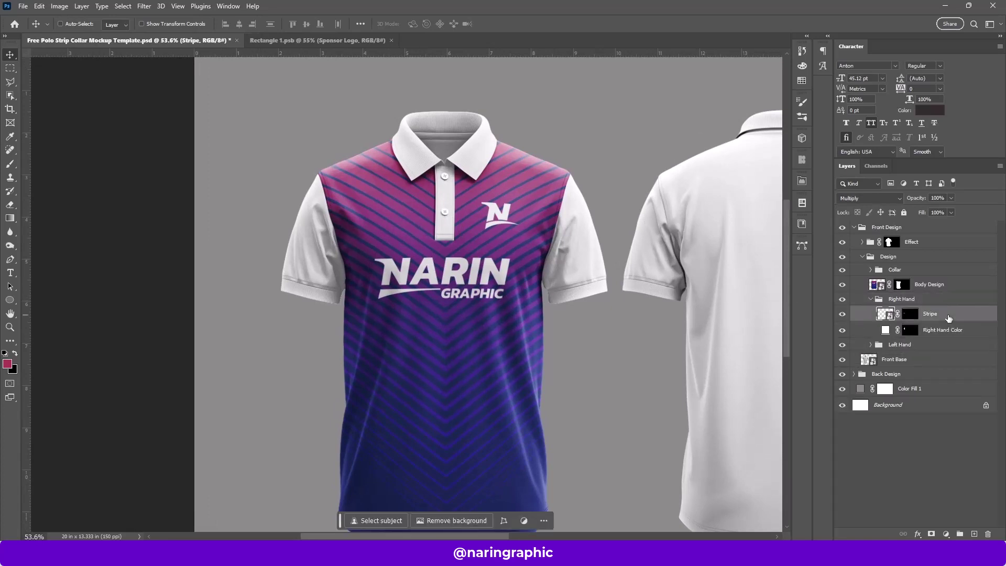
{"action": "left_click", "coordinate": [870, 300]}
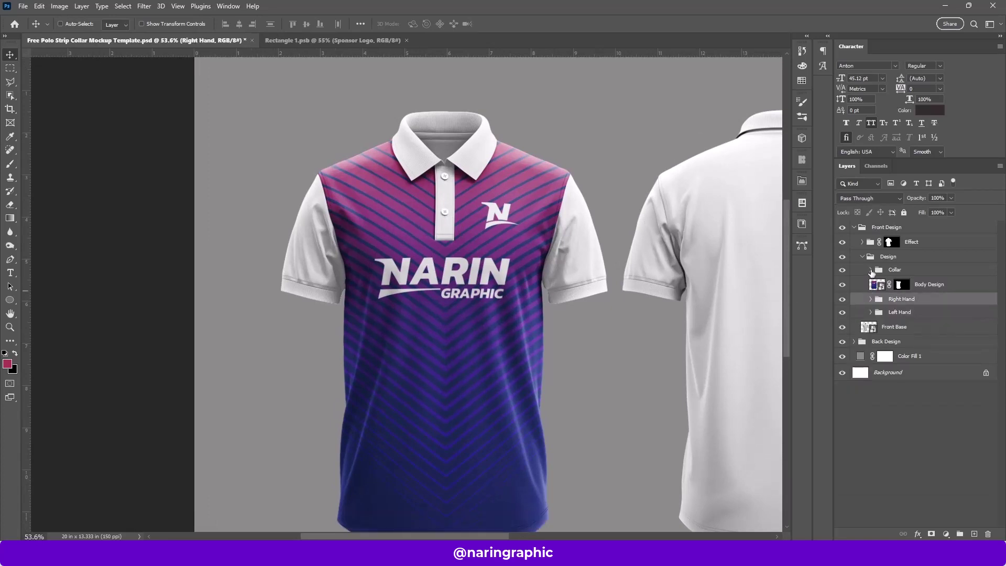
Expand the front design's Collar group and set the Collar fill to the muted red cc494f
{"action": "left_click", "coordinate": [871, 270]}
{"action": "left_click", "coordinate": [886, 302]}
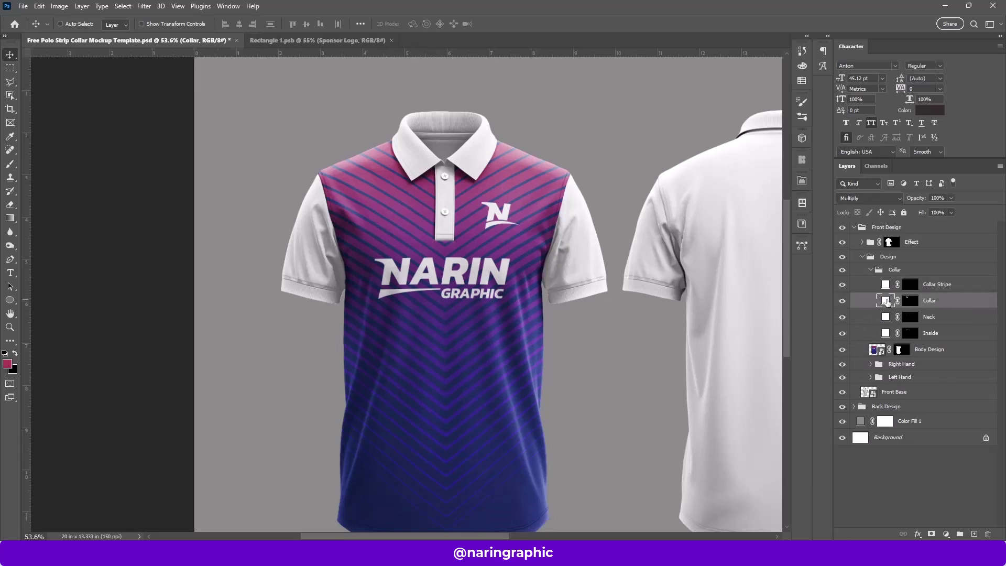
{"action": "double_click", "coordinate": [885, 300]}
{"action": "left_click", "coordinate": [957, 278]}
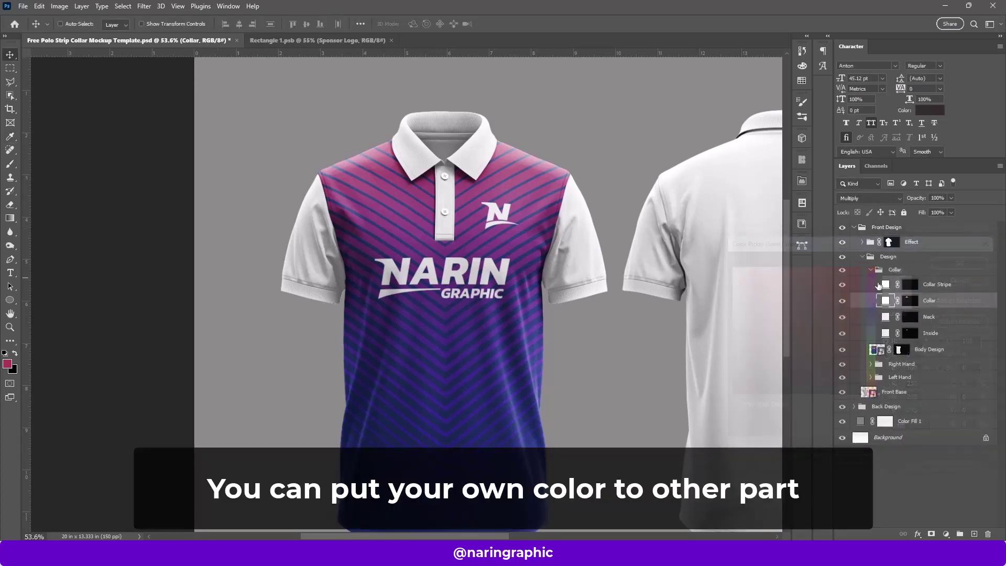
{"action": "double_click", "coordinate": [886, 301]}
{"action": "left_click", "coordinate": [524, 174]}
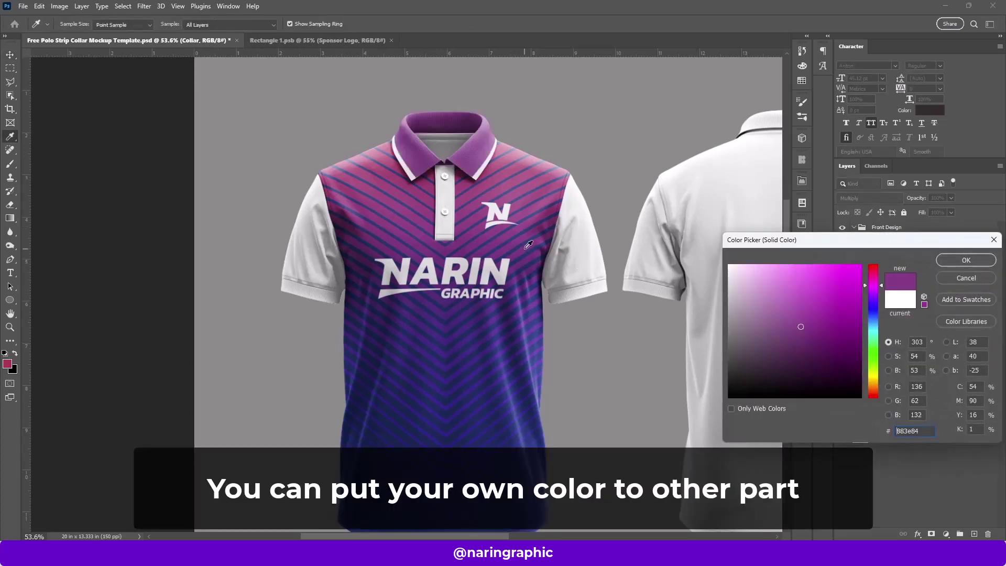
{"action": "left_click", "coordinate": [524, 173]}
{"action": "mouse_move", "coordinate": [806, 306]}
{"action": "left_mouse_down"}
{"action": "mouse_move", "coordinate": [829, 316]}
{"action": "mouse_move", "coordinate": [848, 306]}
{"action": "mouse_move", "coordinate": [842, 285]}
{"action": "mouse_move", "coordinate": [825, 293]}
{"action": "left_mouse_up"}
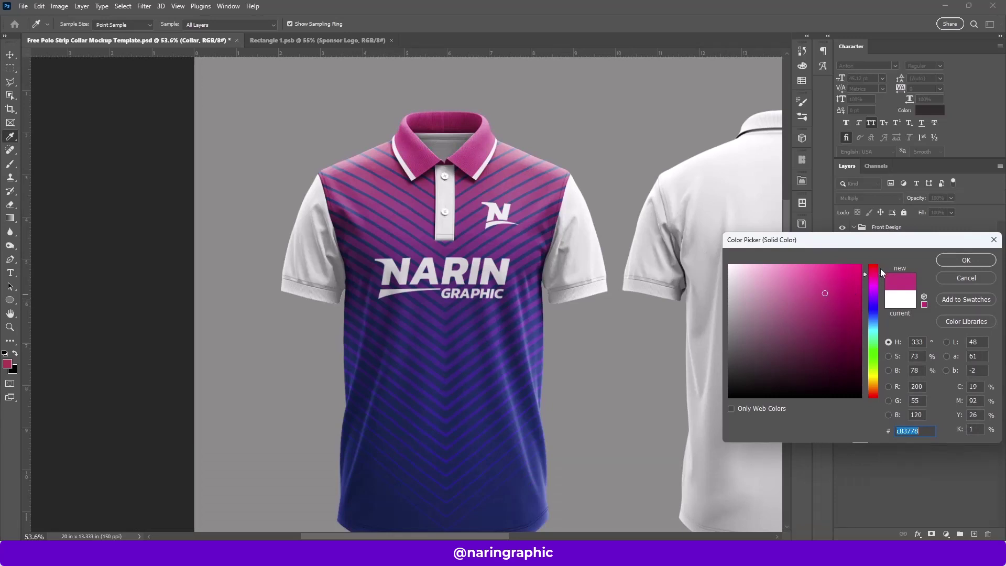
{"action": "left_click_drag", "start_coordinate": [882, 273], "coordinate": [881, 269]}
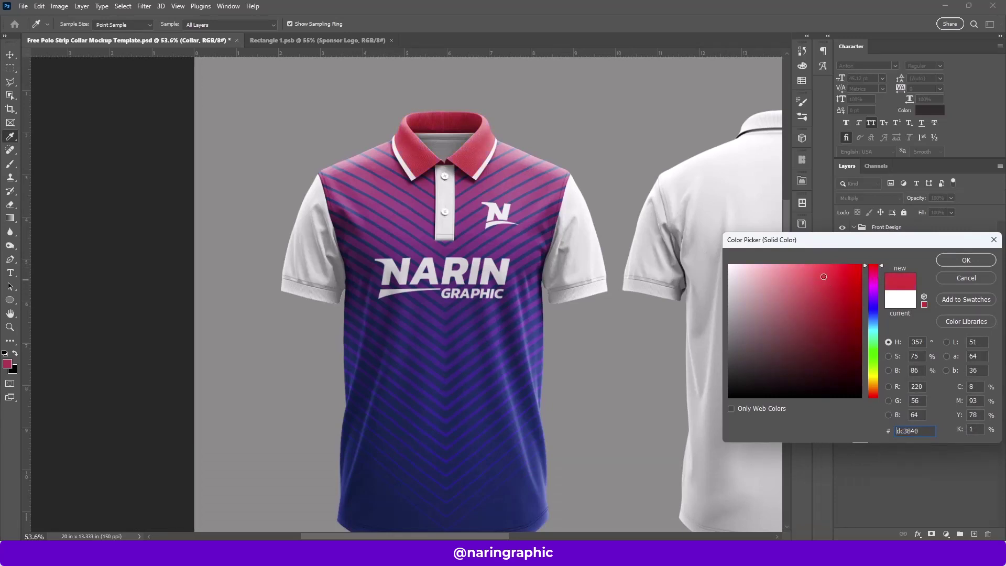
{"action": "left_click", "coordinate": [816, 267]}
{"action": "left_click_drag", "start_coordinate": [817, 267], "coordinate": [814, 290]}
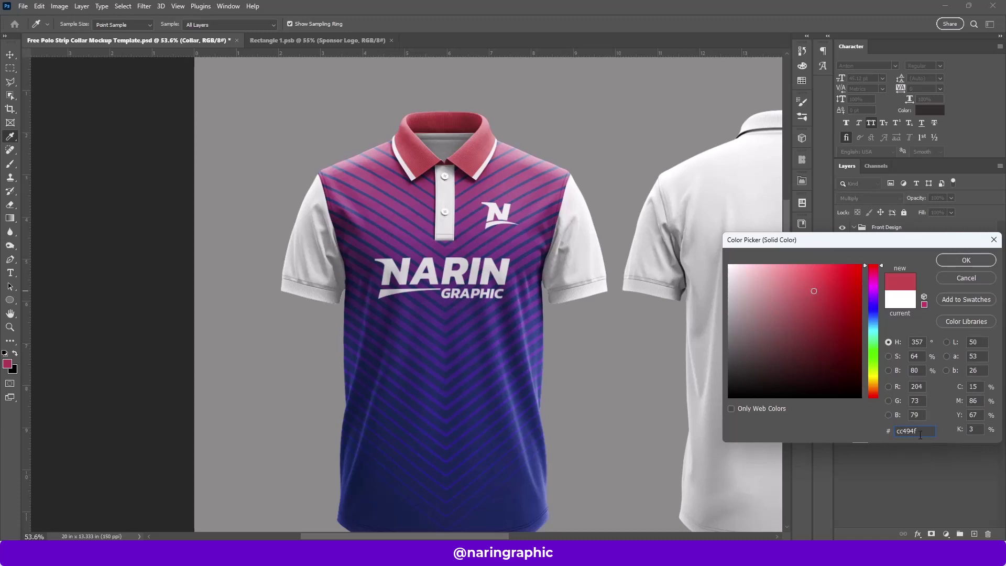
{"action": "left_click", "coordinate": [966, 263]}
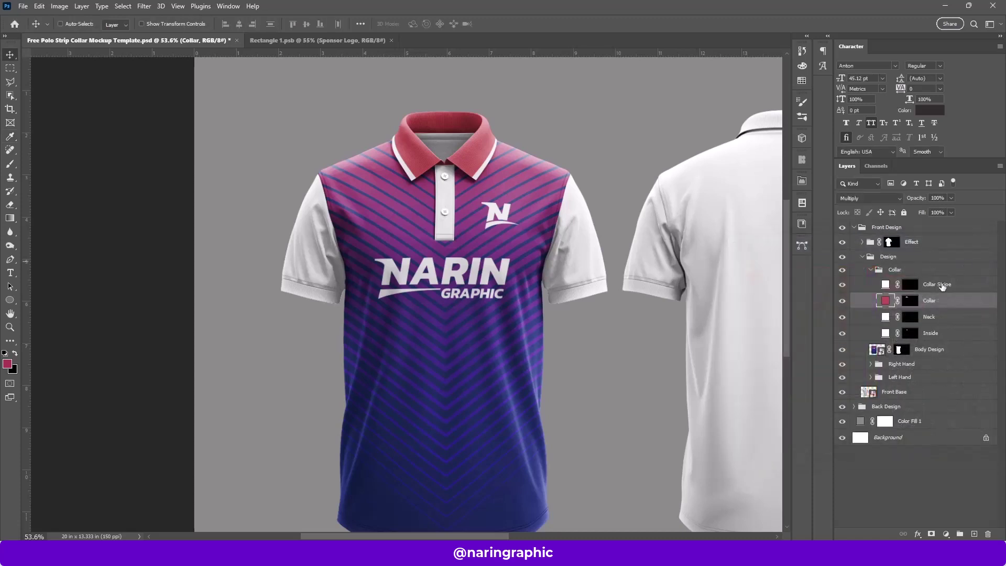
Set the Collar Stripe fill to pure white, ffffff
{"action": "left_click", "coordinate": [930, 284]}
{"action": "double_click", "coordinate": [884, 283]}
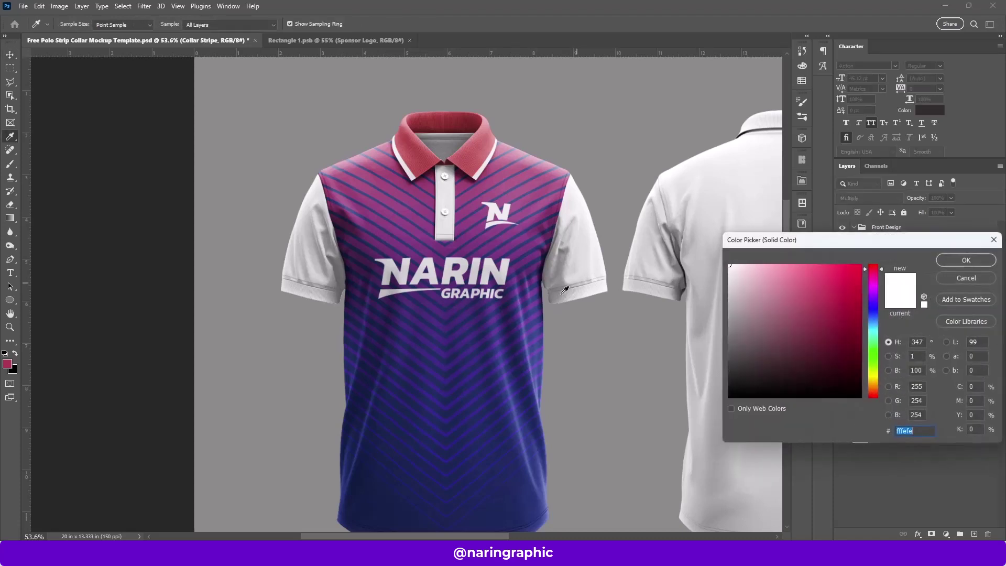
{"action": "left_click", "coordinate": [520, 320]}
{"action": "left_click_drag", "start_coordinate": [798, 315], "coordinate": [817, 270]}
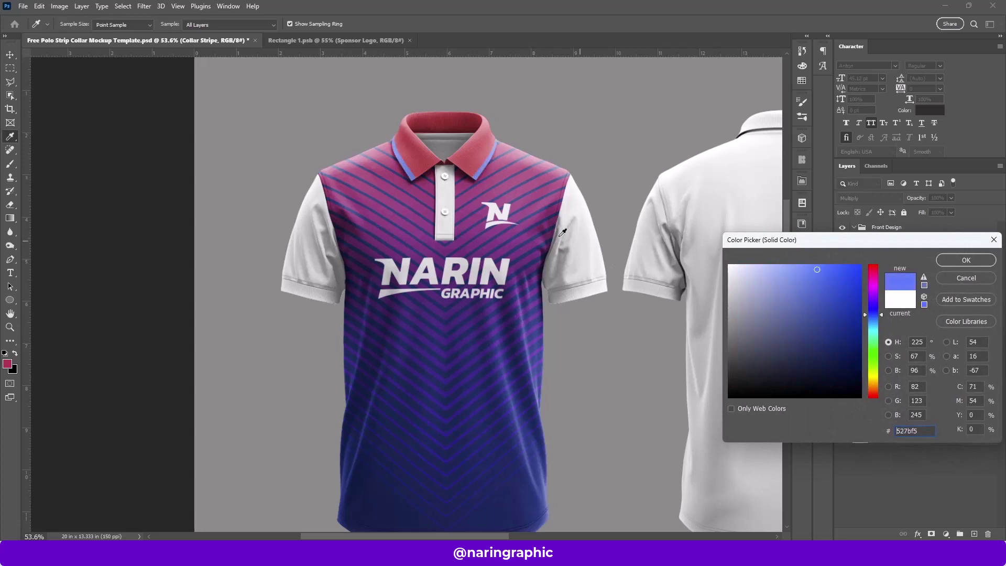
{"action": "left_click", "coordinate": [679, 239]}
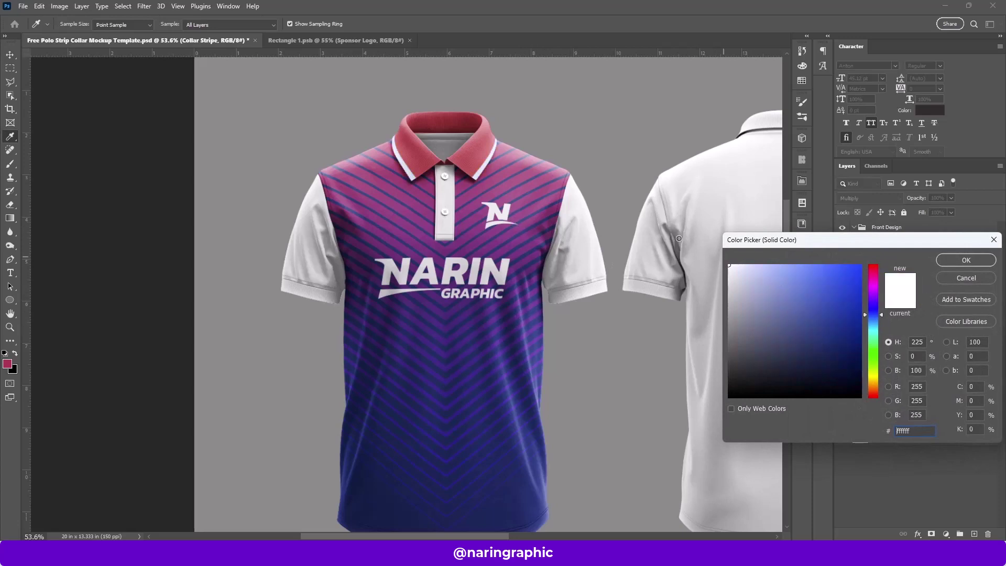
{"action": "left_click", "coordinate": [966, 260]}
{"action": "scroll", "coordinate": [454, 227], "scroll_direction": "down", "scroll_amount": 2}
{"action": "key", "text": "v"}
{"action": "scroll", "coordinate": [454, 227], "scroll_direction": "up", "scroll_amount": 1}
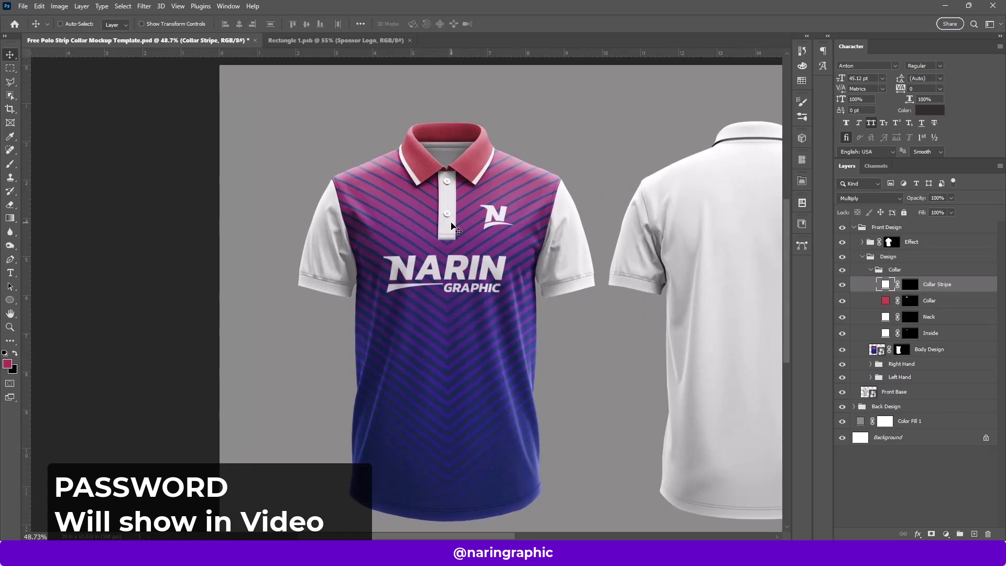
Copy the hex colour code from the Collar fill, leaving its colour as it is
{"action": "left_click", "coordinate": [938, 319]}
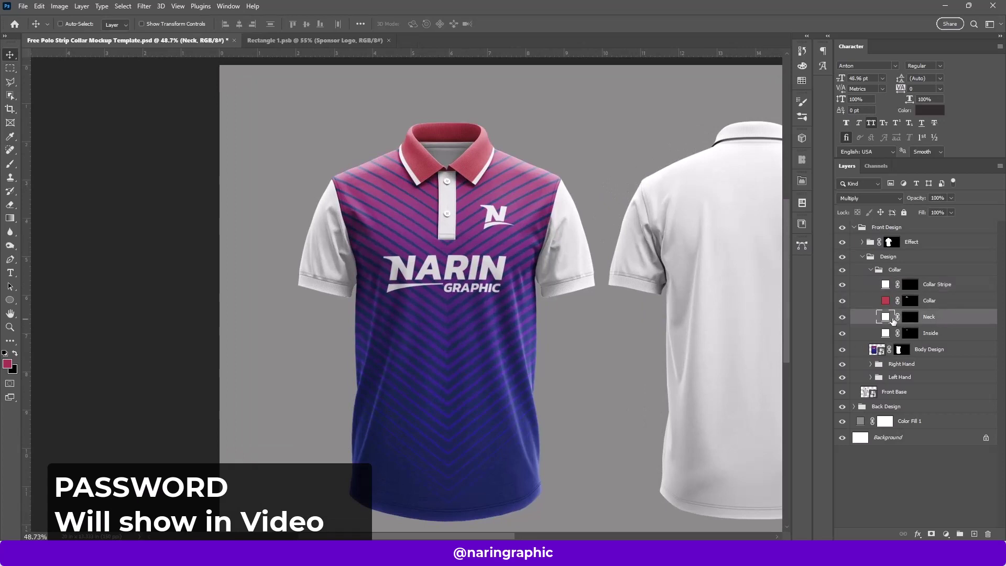
{"action": "double_click", "coordinate": [886, 300]}
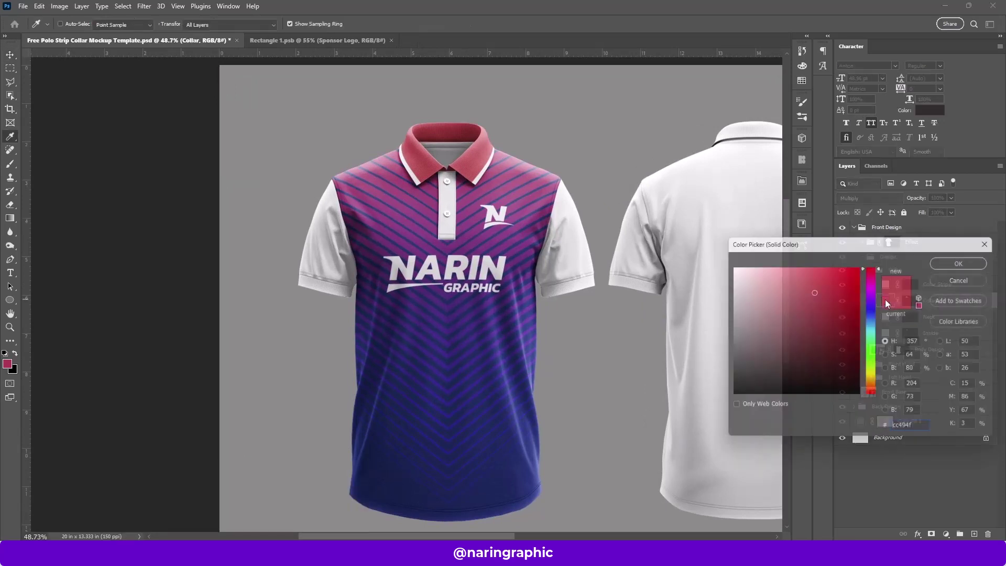
{"action": "left_click_drag", "start_coordinate": [918, 430], "coordinate": [896, 431]}
{"action": "right_click", "coordinate": [904, 431]}
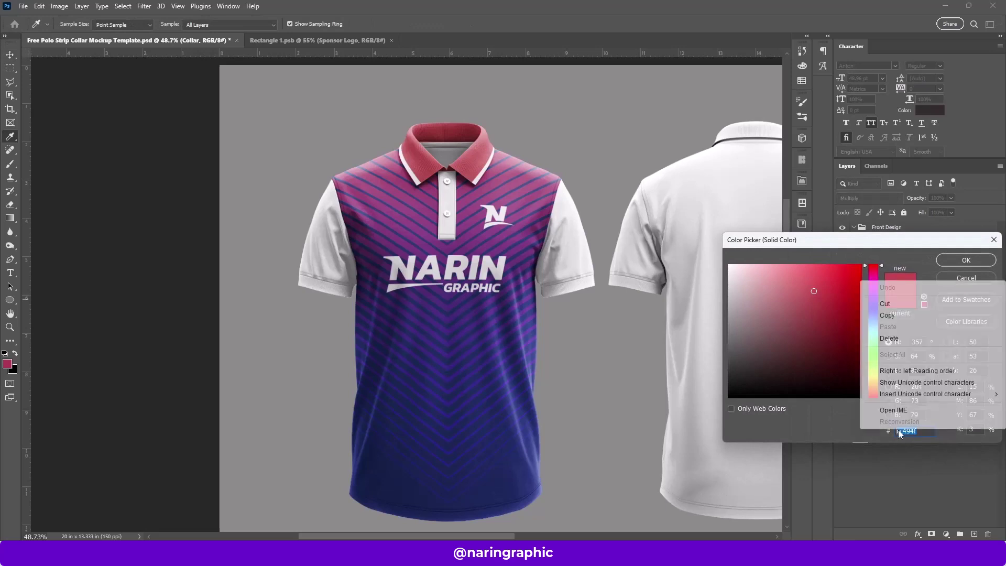
{"action": "left_click", "coordinate": [890, 314]}
{"action": "left_click", "coordinate": [966, 260]}
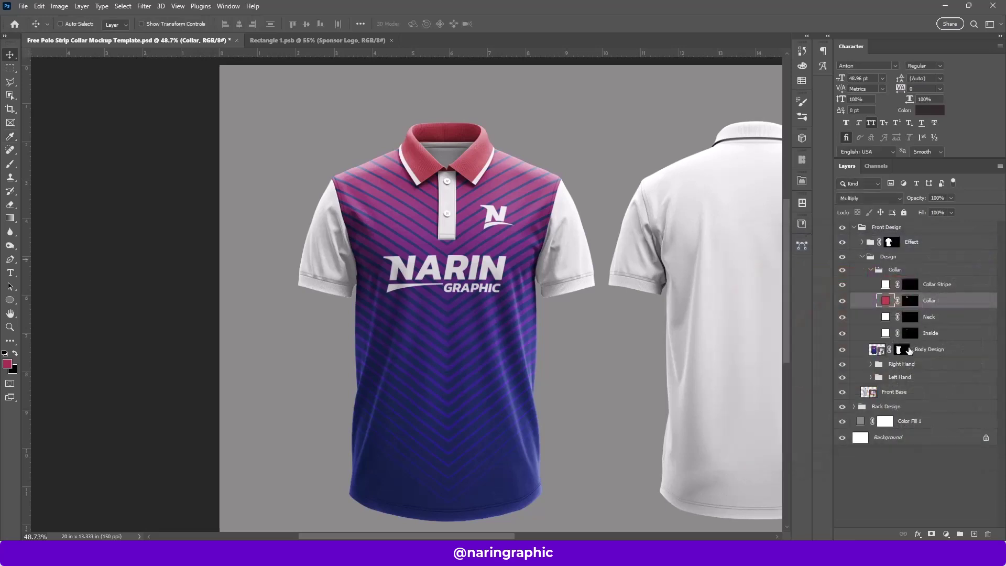
Paste the copied hex code cc494f as the colour of the Neck fill
{"action": "double_click", "coordinate": [886, 317]}
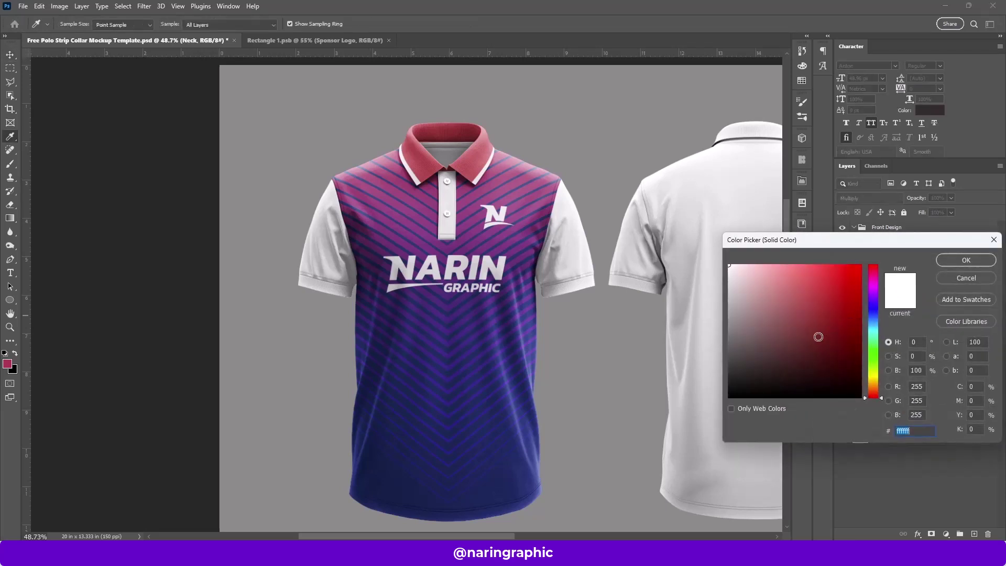
{"action": "right_click", "coordinate": [909, 435]}
{"action": "left_click", "coordinate": [933, 338]}
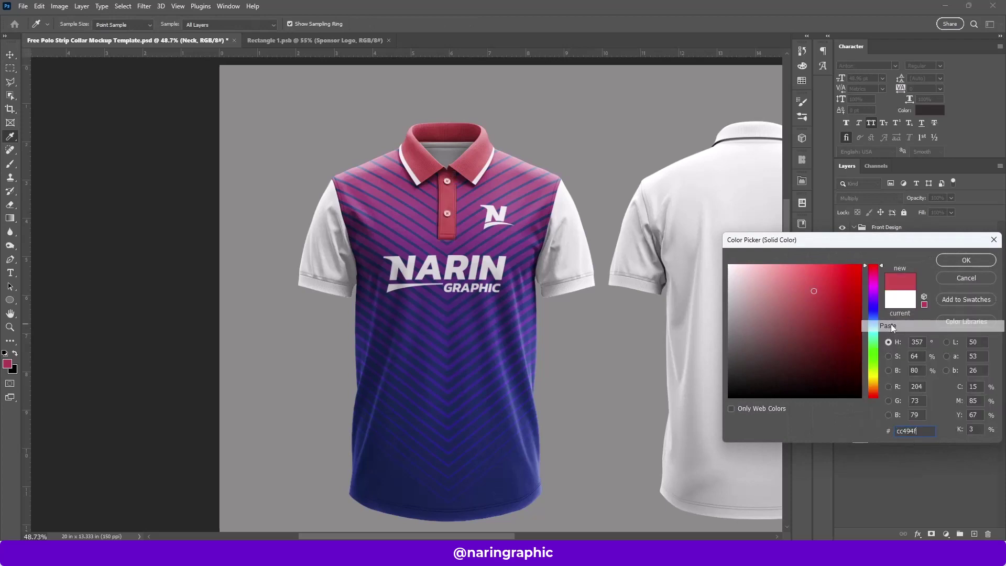
{"action": "left_click", "coordinate": [993, 267]}
{"action": "scroll", "coordinate": [503, 227], "scroll_direction": "down", "scroll_amount": 2}
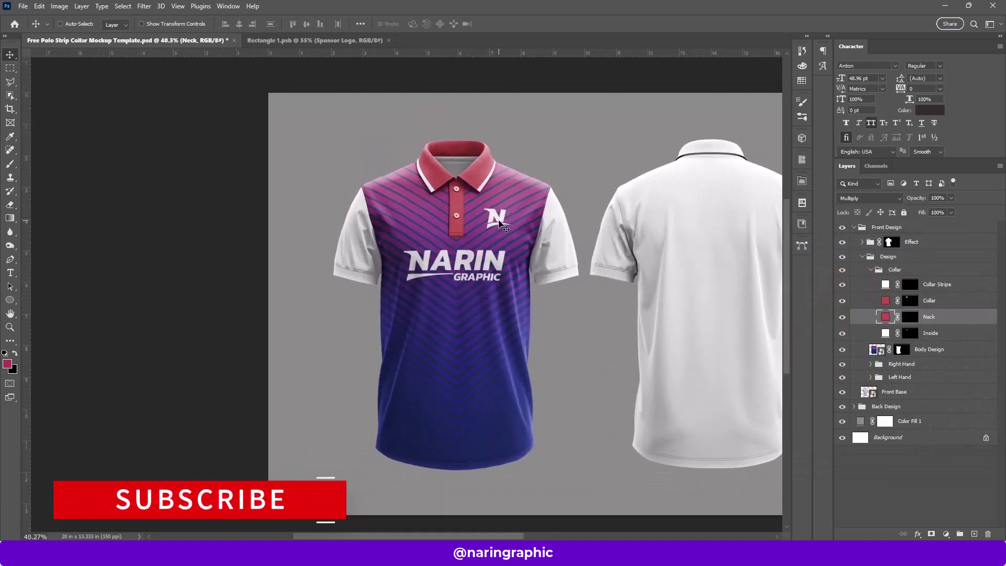
Recolour the Inside fill of the collar with a dark blue based on a sample from the lower shirt body
{"action": "scroll", "coordinate": [500, 226], "scroll_direction": "up", "scroll_amount": 2}
{"action": "left_click", "coordinate": [885, 334]}
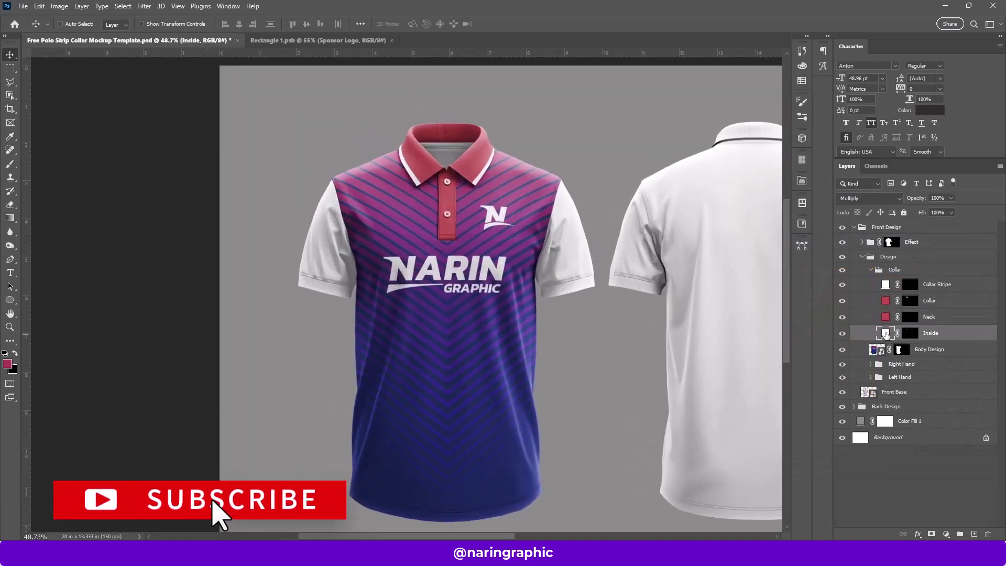
{"action": "double_click", "coordinate": [886, 333]}
{"action": "left_click", "coordinate": [755, 373]}
{"action": "left_click", "coordinate": [505, 321]}
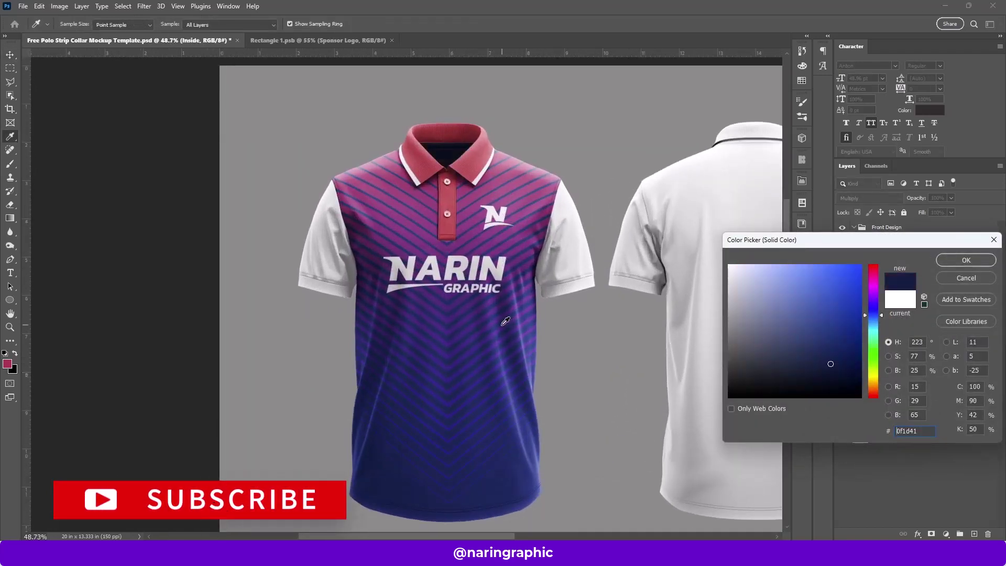
{"action": "left_click", "coordinate": [499, 357]}
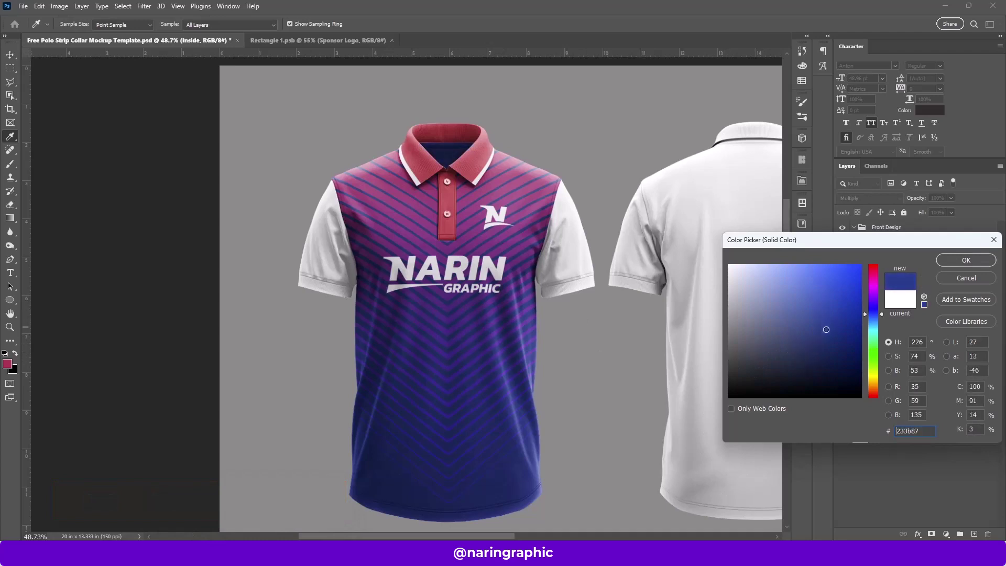
{"action": "left_click", "coordinate": [498, 357]}
{"action": "left_click", "coordinate": [963, 261]}
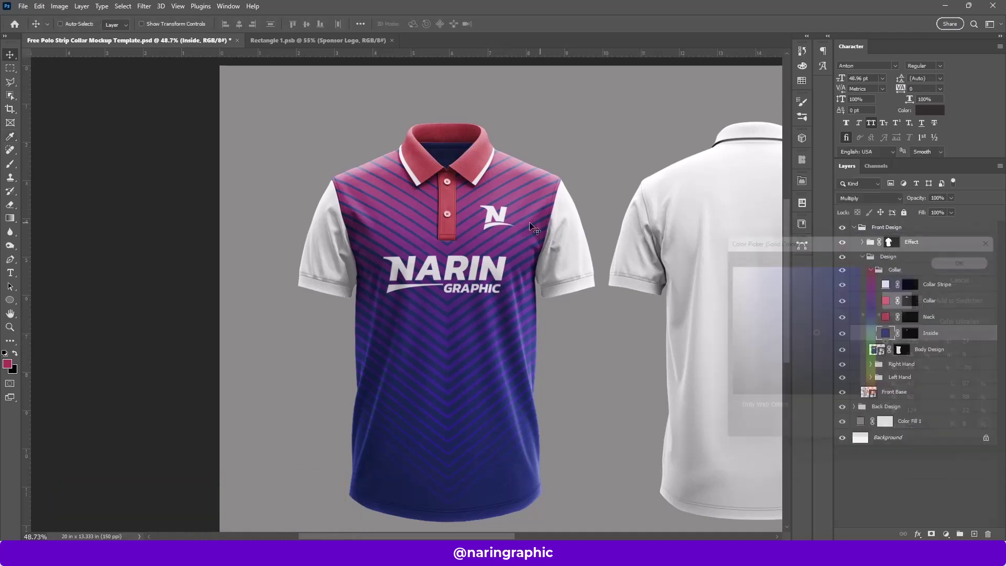
{"action": "key", "text": "v"}
{"action": "scroll", "coordinate": [728, 367], "scroll_direction": "down", "scroll_amount": 1}
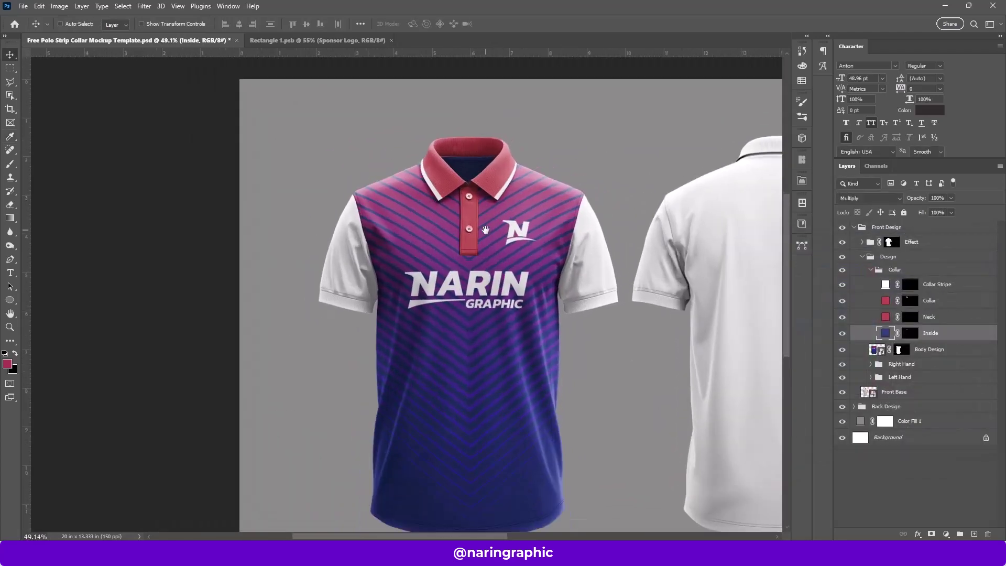
Recolour the Right Hand Color fill from a lower-body sample, adjusting the shade to dark blue 152d66
{"action": "scroll", "coordinate": [461, 206], "scroll_direction": "up", "scroll_amount": 1}
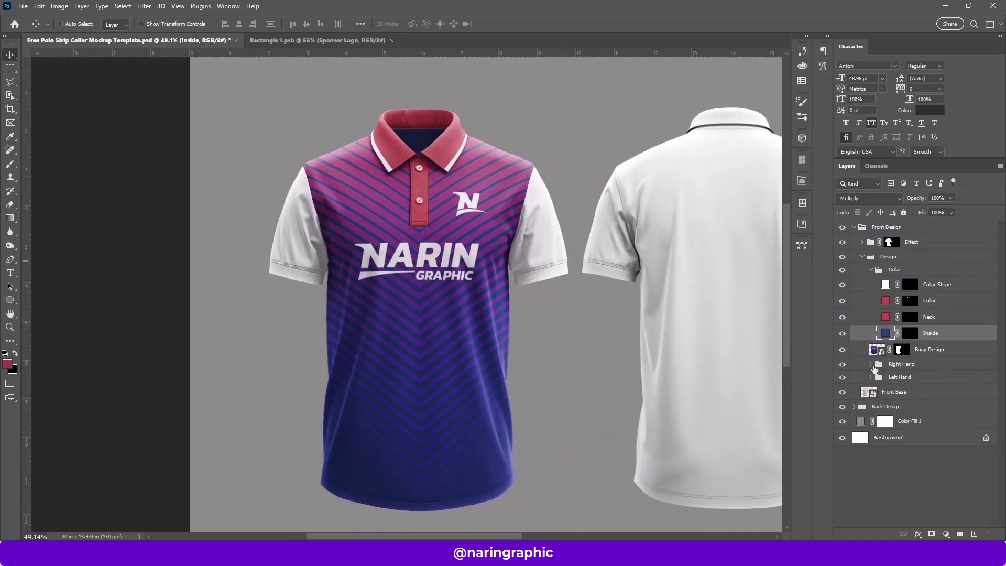
{"action": "left_click", "coordinate": [871, 364]}
{"action": "left_click", "coordinate": [885, 395]}
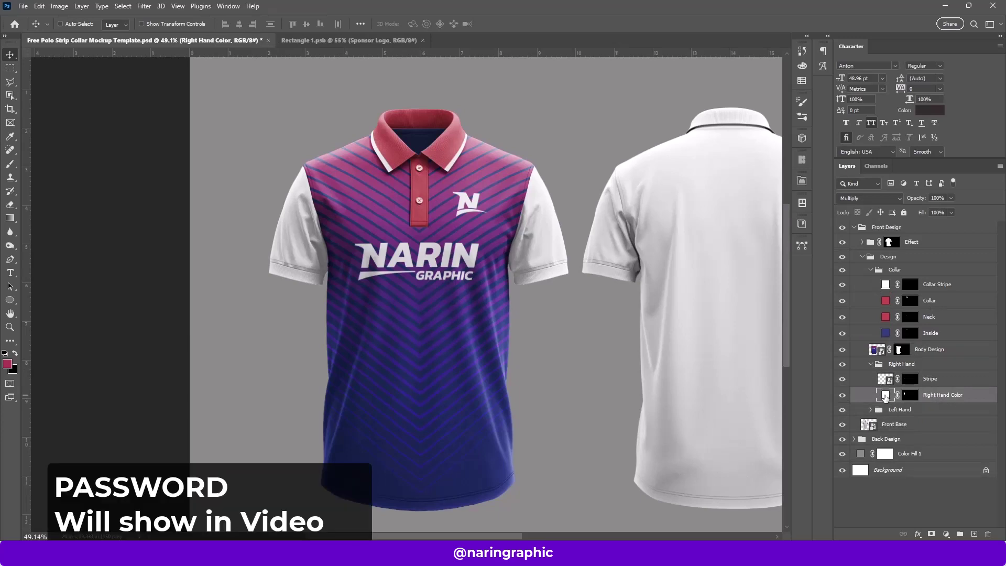
{"action": "double_click", "coordinate": [884, 393]}
{"action": "left_click", "coordinate": [456, 405]}
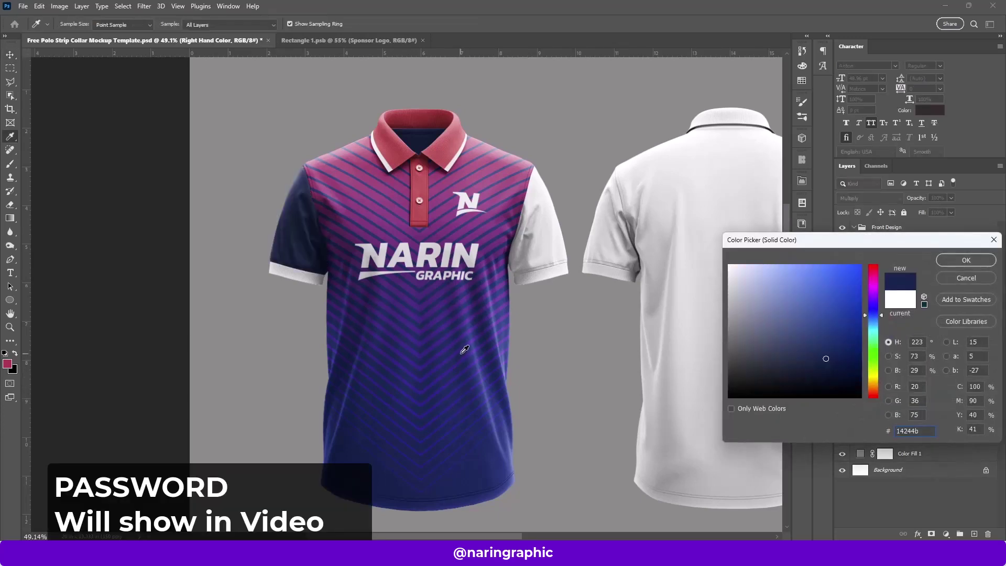
{"action": "mouse_move", "coordinate": [830, 359]}
{"action": "left_mouse_down"}
{"action": "mouse_move", "coordinate": [828, 319]}
{"action": "mouse_move", "coordinate": [840, 332]}
{"action": "mouse_move", "coordinate": [823, 318]}
{"action": "mouse_move", "coordinate": [829, 351]}
{"action": "mouse_move", "coordinate": [823, 319]}
{"action": "mouse_move", "coordinate": [837, 317]}
{"action": "mouse_move", "coordinate": [838, 327]}
{"action": "left_mouse_up"}
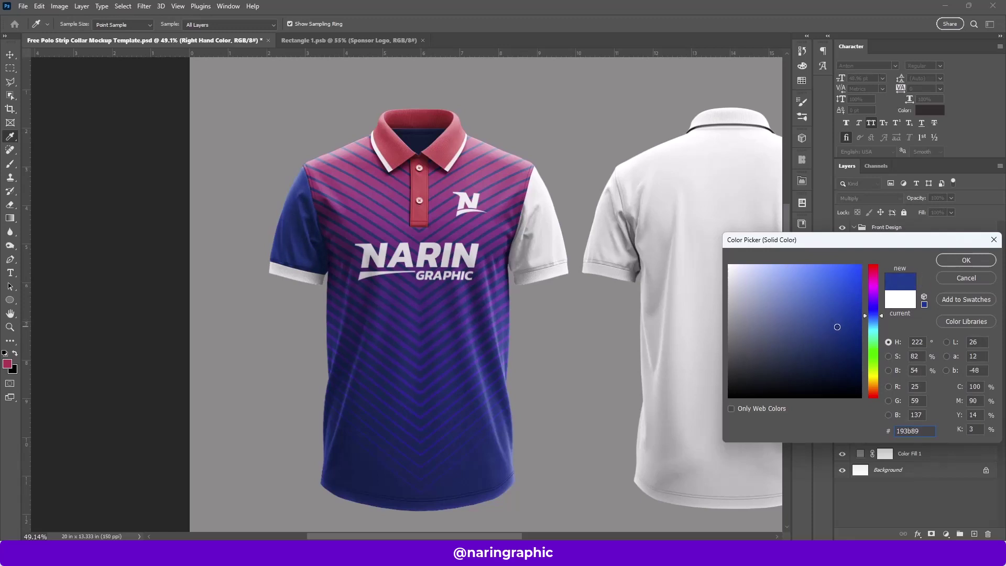
{"action": "left_click_drag", "start_coordinate": [838, 327], "coordinate": [835, 345]}
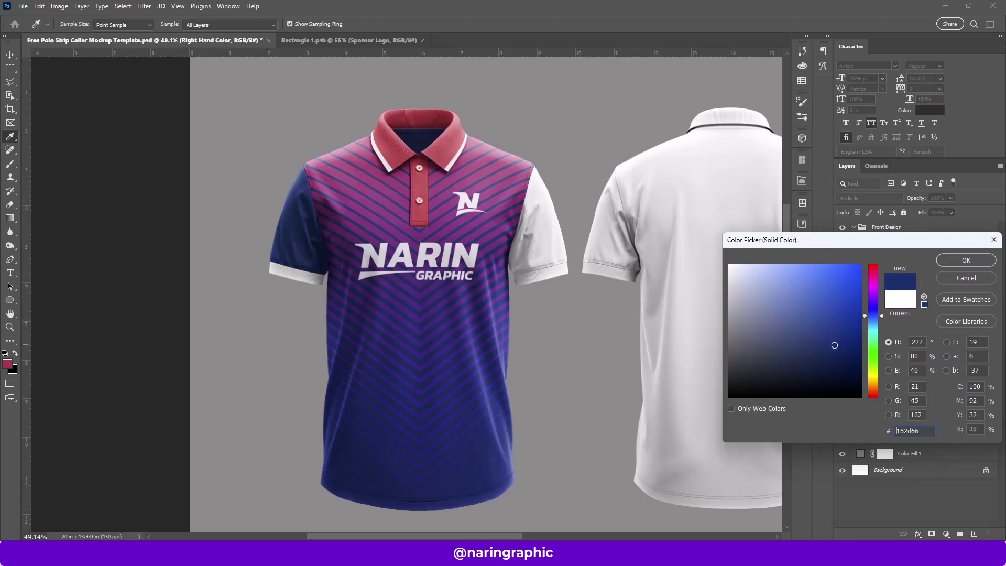
Copy the Right Hand Color fill's hex code 152d66 and accept the colour
{"action": "double_click", "coordinate": [914, 431]}
{"action": "right_click", "coordinate": [911, 444]}
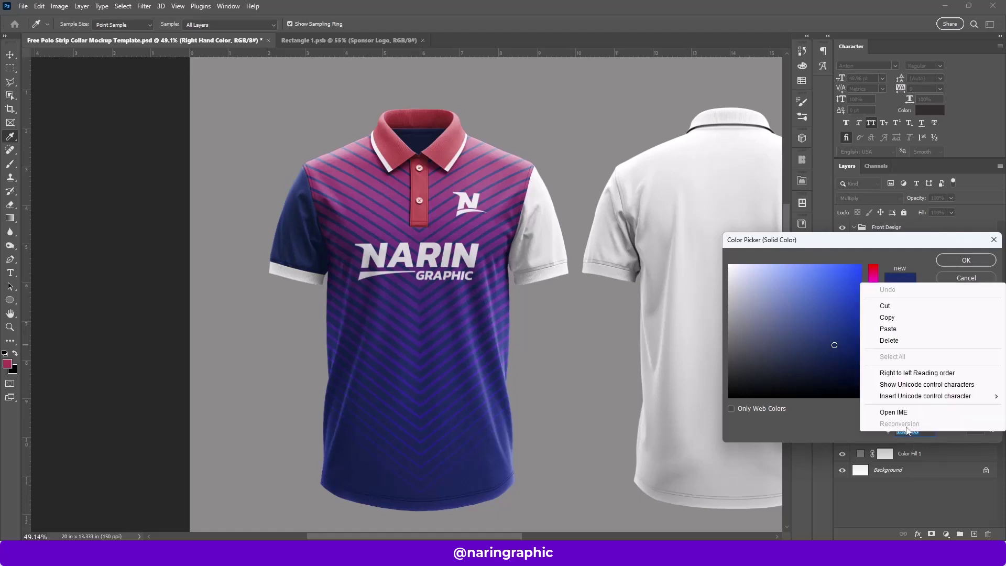
{"action": "left_click", "coordinate": [891, 318]}
{"action": "left_click", "coordinate": [965, 259]}
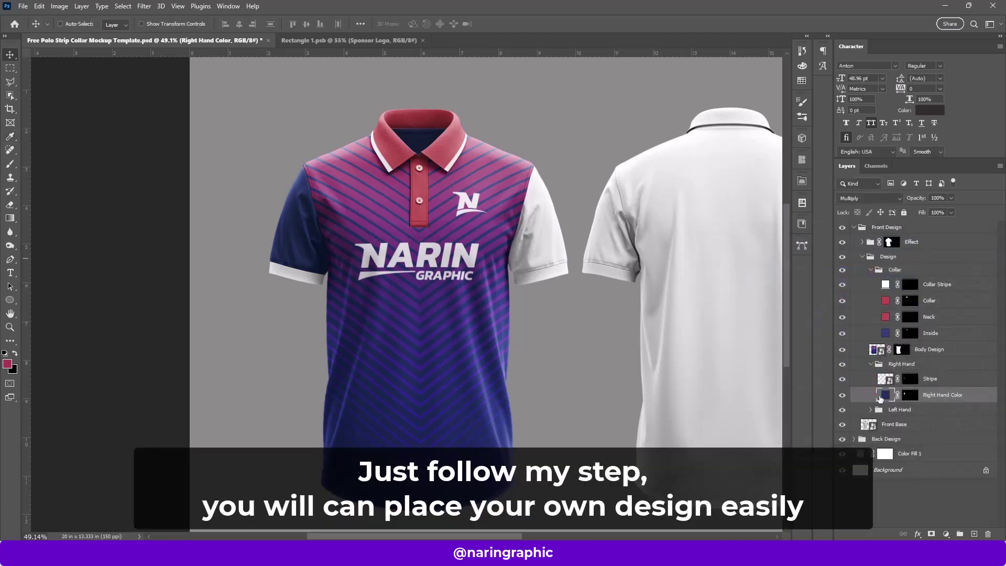
Paste the copied hex code 152d66 as the colour of the Left Hand Color fill
{"action": "left_click", "coordinate": [947, 441]}
{"action": "double_click", "coordinate": [885, 440]}
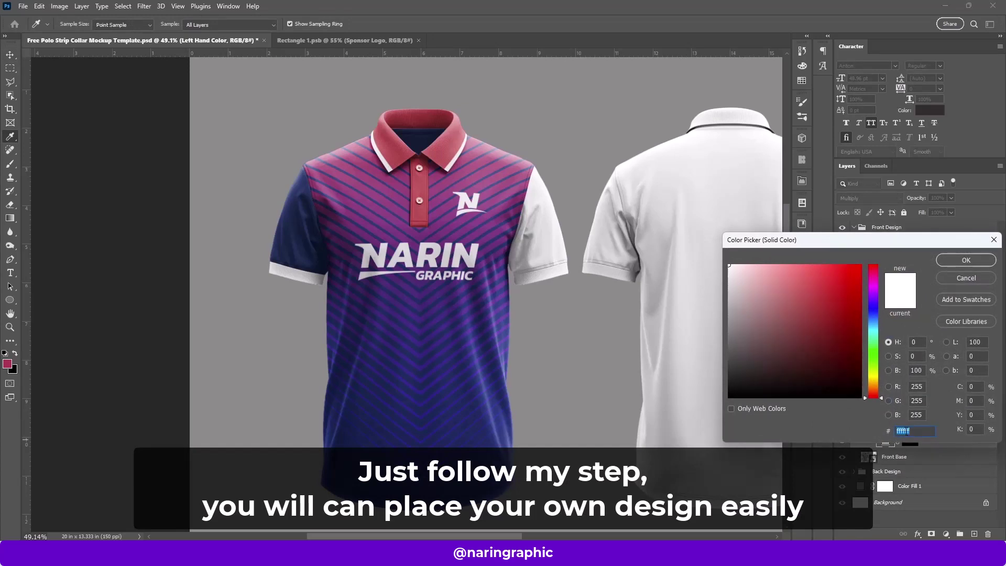
{"action": "right_click", "coordinate": [906, 431]}
{"action": "left_click", "coordinate": [894, 331]}
{"action": "left_click", "coordinate": [956, 259]}
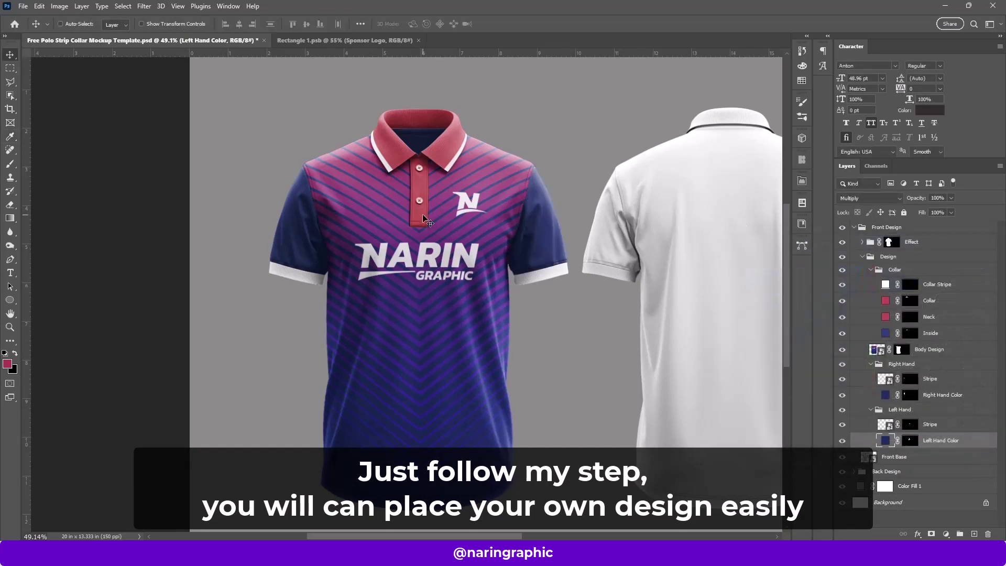
Open the Stripe smart object in the front design's Right Hand group for editing
{"action": "scroll", "coordinate": [425, 220], "scroll_direction": "down", "scroll_amount": 2}
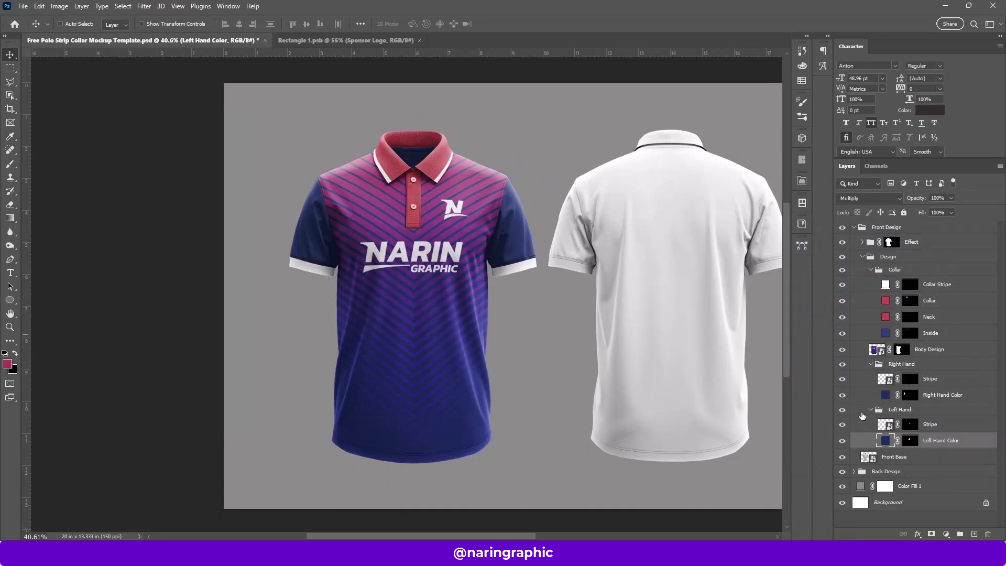
{"action": "left_click", "coordinate": [897, 409]}
{"action": "left_click", "coordinate": [925, 381]}
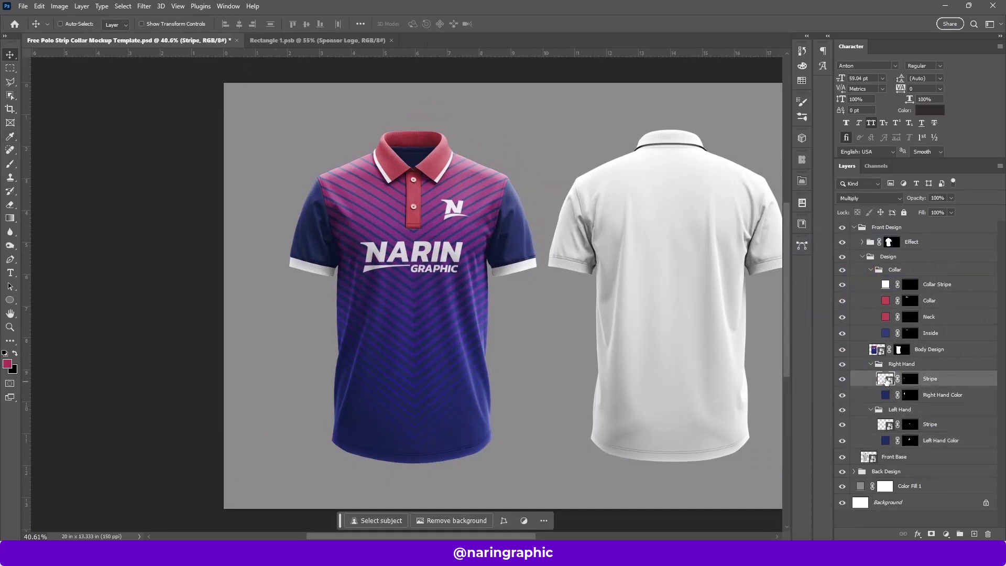
{"action": "double_click", "coordinate": [884, 379]}
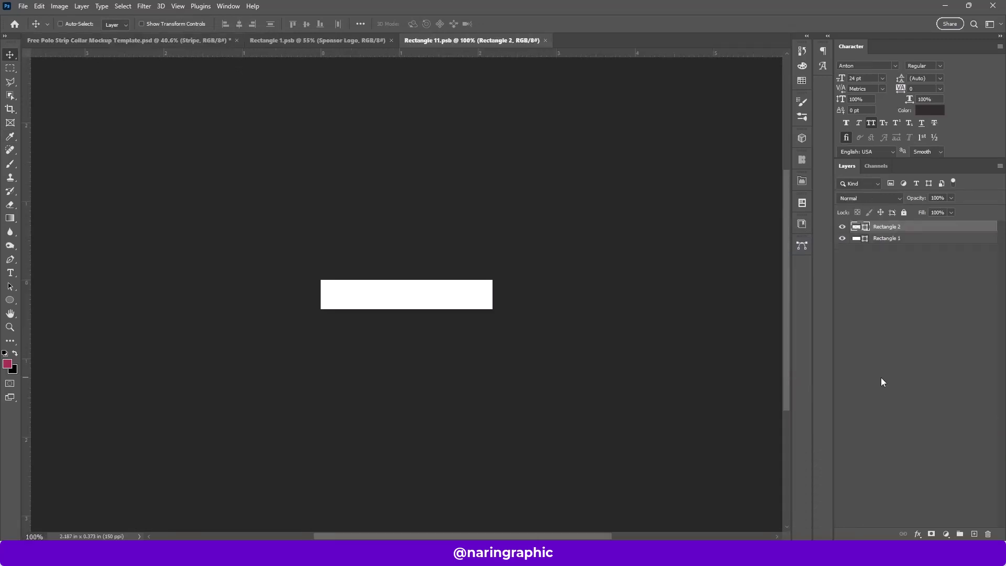
Fill the Rectangle 1 shape of the right cuff stripe with the recently used crimson
{"action": "left_click", "coordinate": [885, 238]}
{"action": "scroll", "coordinate": [520, 274], "scroll_direction": "up", "scroll_amount": 5}
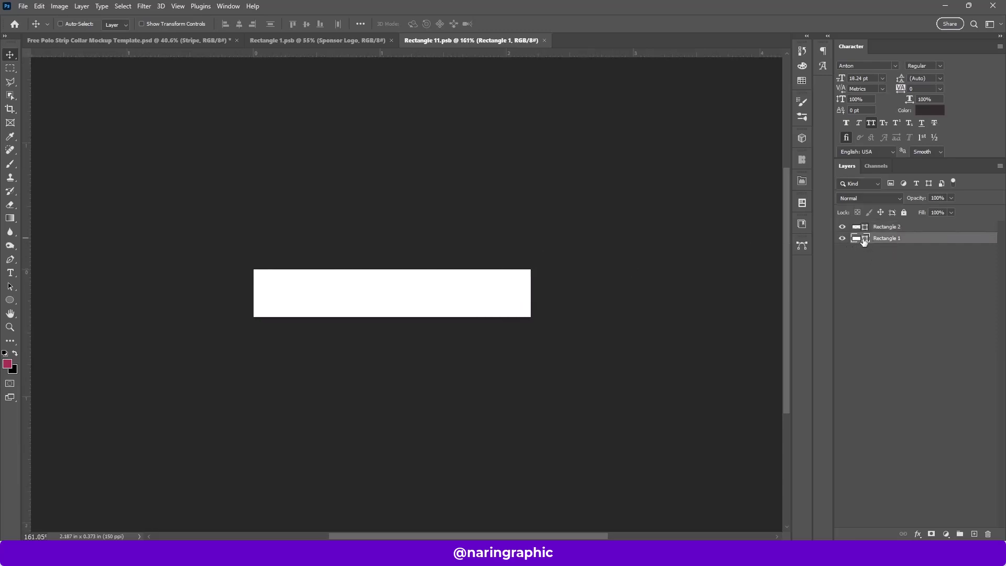
{"action": "left_click", "coordinate": [10, 300]}
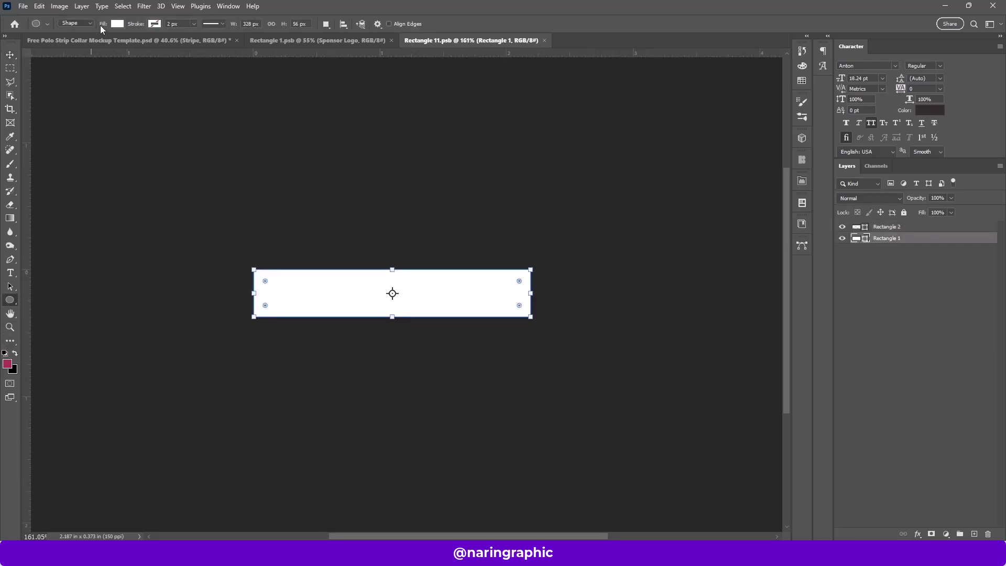
{"action": "left_click", "coordinate": [117, 24]}
{"action": "left_click", "coordinate": [71, 79]}
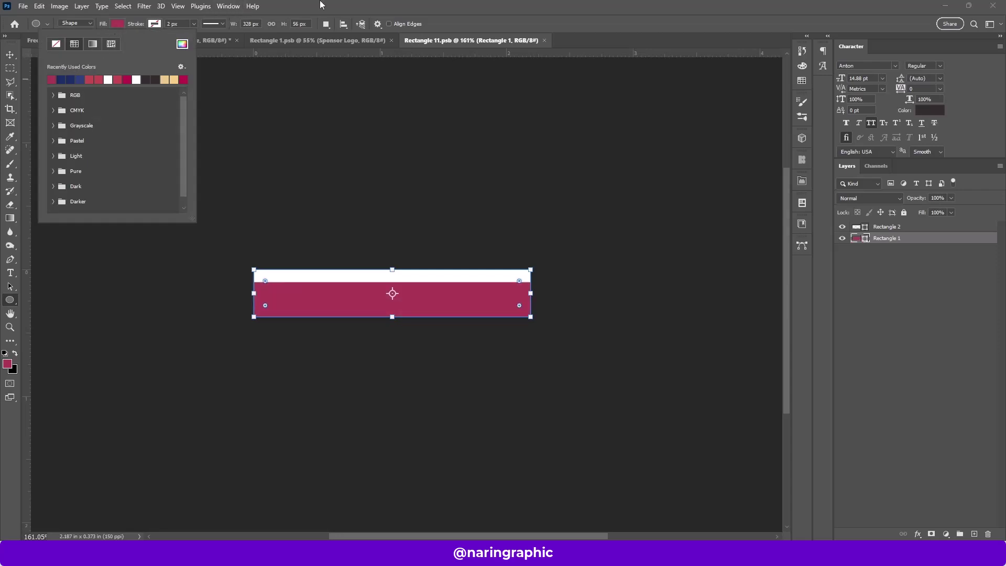
{"action": "key", "text": "Return"}
Save the right cuff stripe artwork and return to the polo mockup document
{"action": "left_click", "coordinate": [23, 7]}
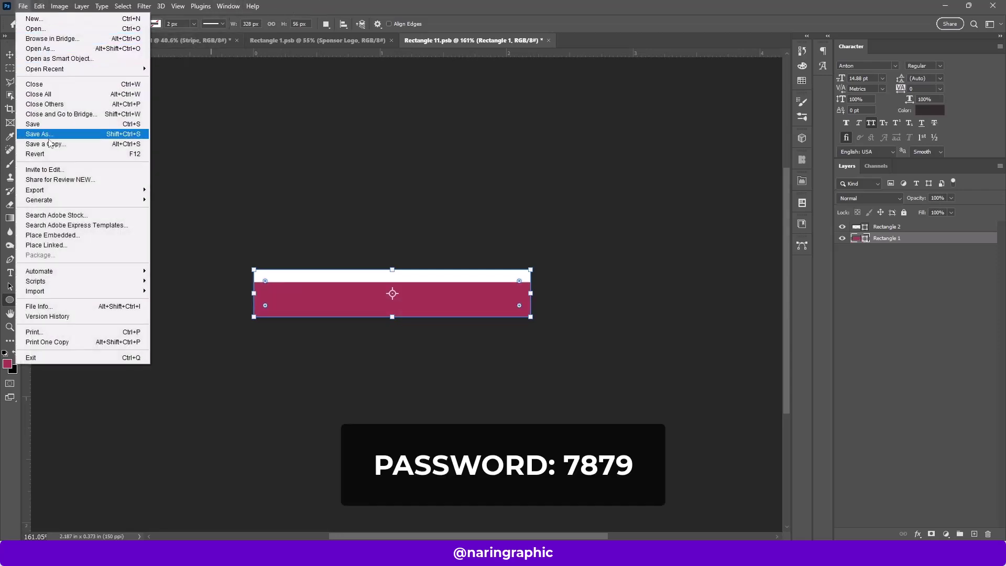
{"action": "left_click", "coordinate": [42, 124]}
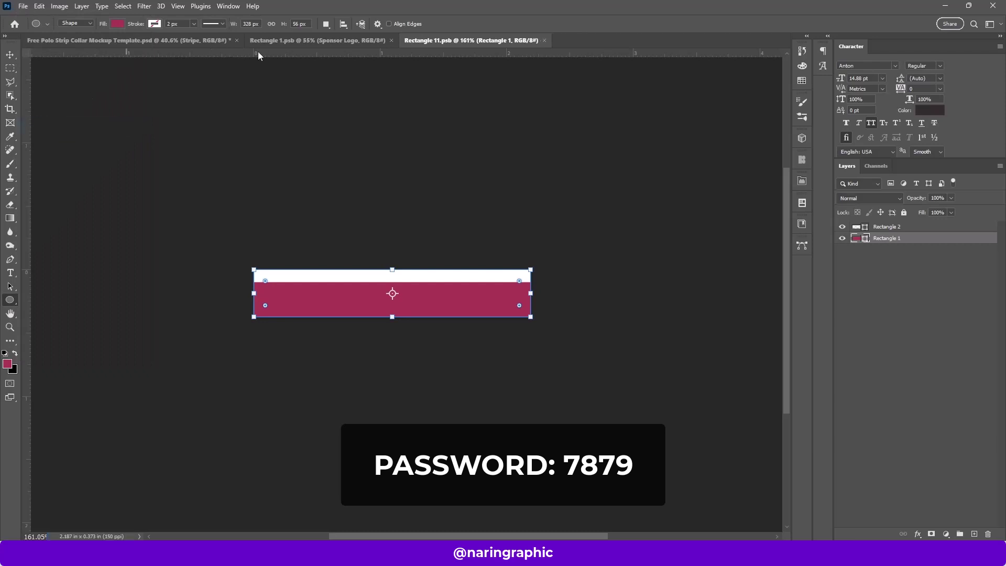
{"action": "left_click", "coordinate": [188, 42]}
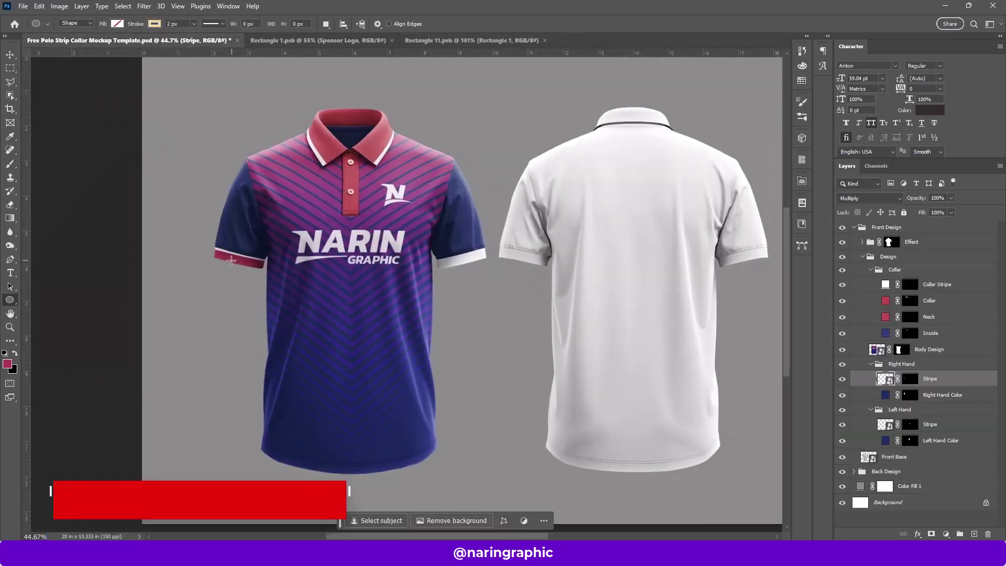
{"action": "scroll", "coordinate": [263, 258], "scroll_direction": "up", "scroll_amount": 3}
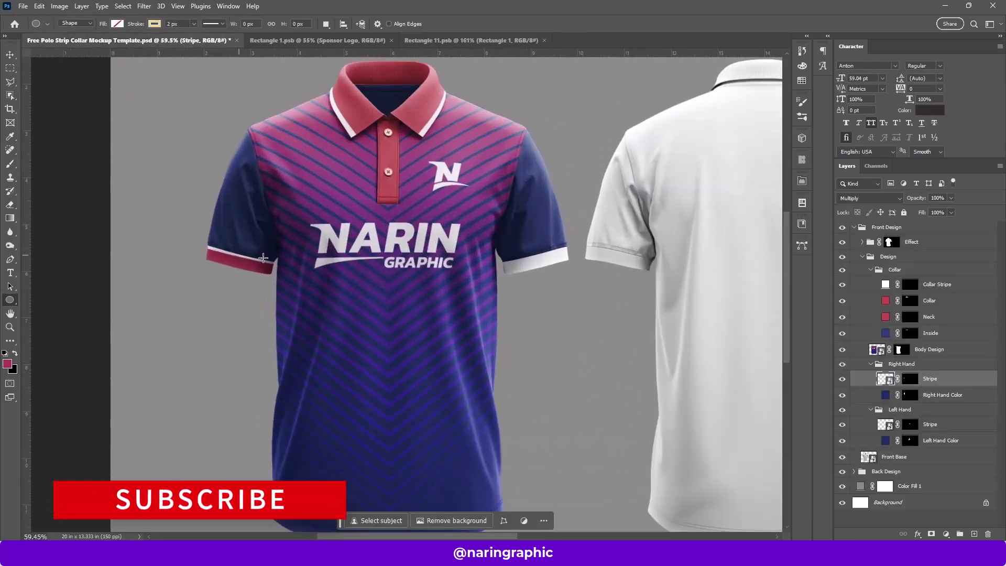
Close the sponsor logo document Rectangle 1.psb and return to the mockup
{"action": "left_click", "coordinate": [446, 40]}
{"action": "left_click", "coordinate": [348, 41]}
{"action": "left_click", "coordinate": [391, 41]}
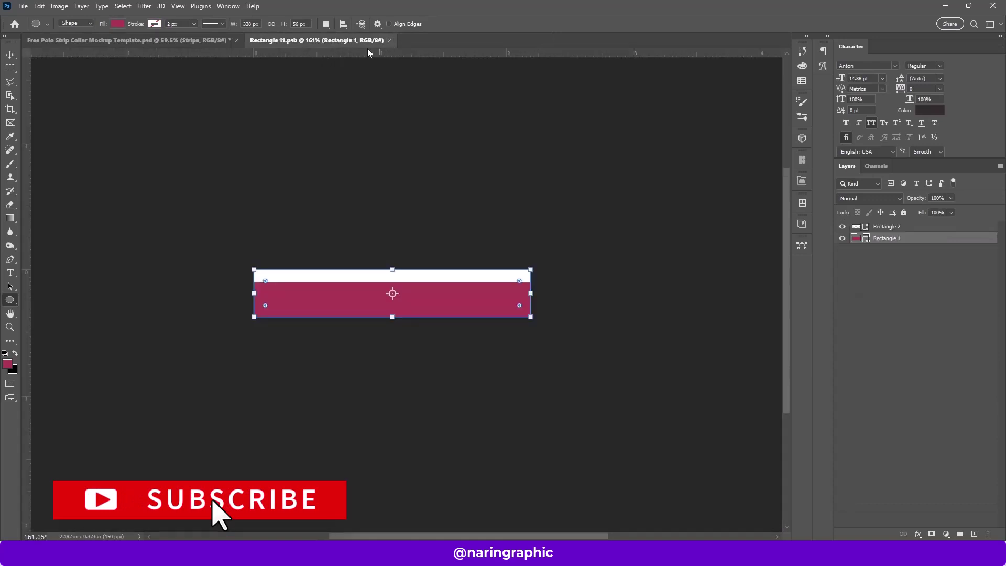
{"action": "left_click", "coordinate": [187, 42]}
Open the Left Hand group's Stripe smart object and fill its Rectangle 1 shape with the recently used crimson
{"action": "left_click", "coordinate": [887, 427]}
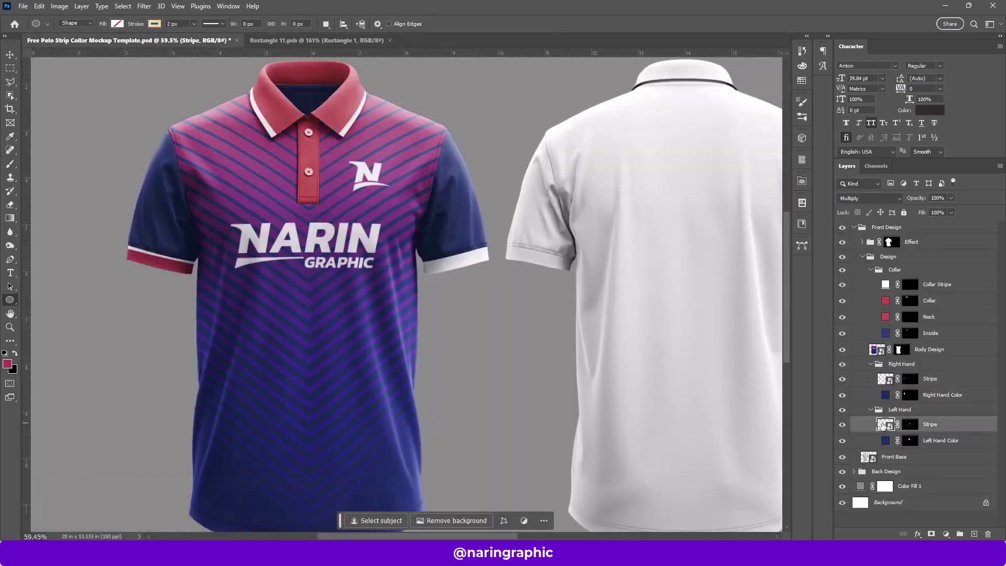
{"action": "double_click", "coordinate": [885, 425]}
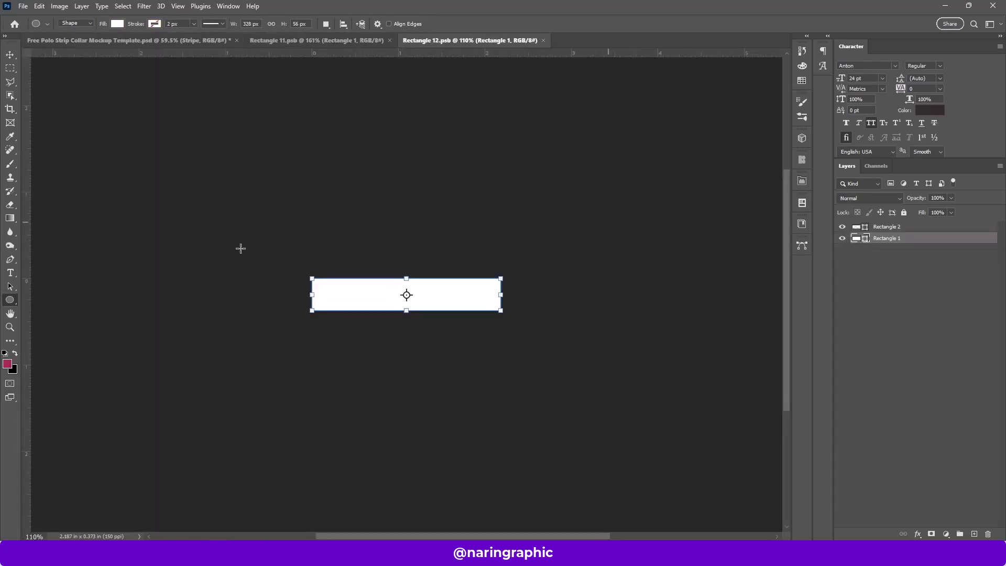
{"action": "left_click", "coordinate": [118, 24]}
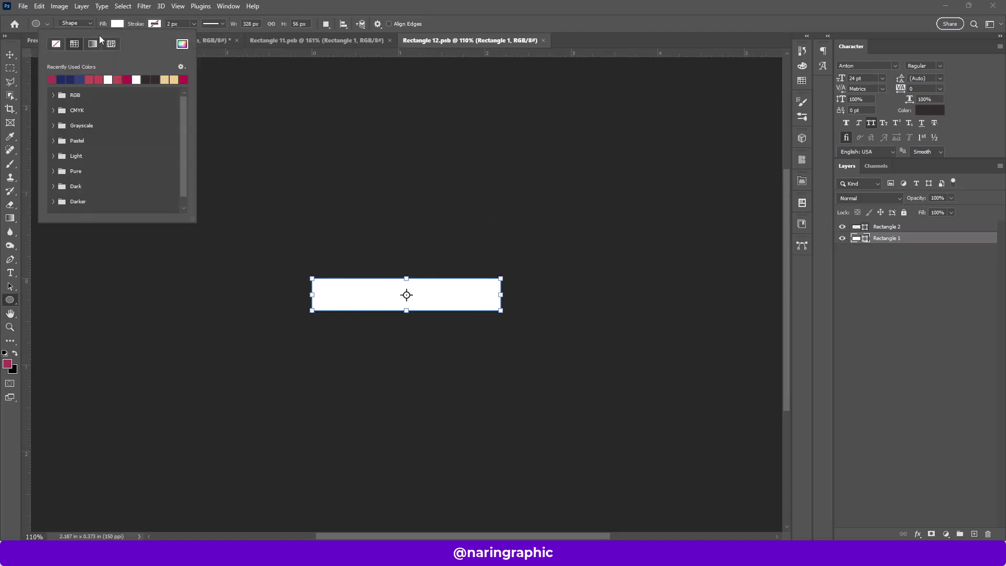
{"action": "left_click", "coordinate": [51, 79]}
{"action": "left_click", "coordinate": [329, 17]}
Save the left cuff stripe artwork and close both stripe documents
{"action": "left_click", "coordinate": [23, 6]}
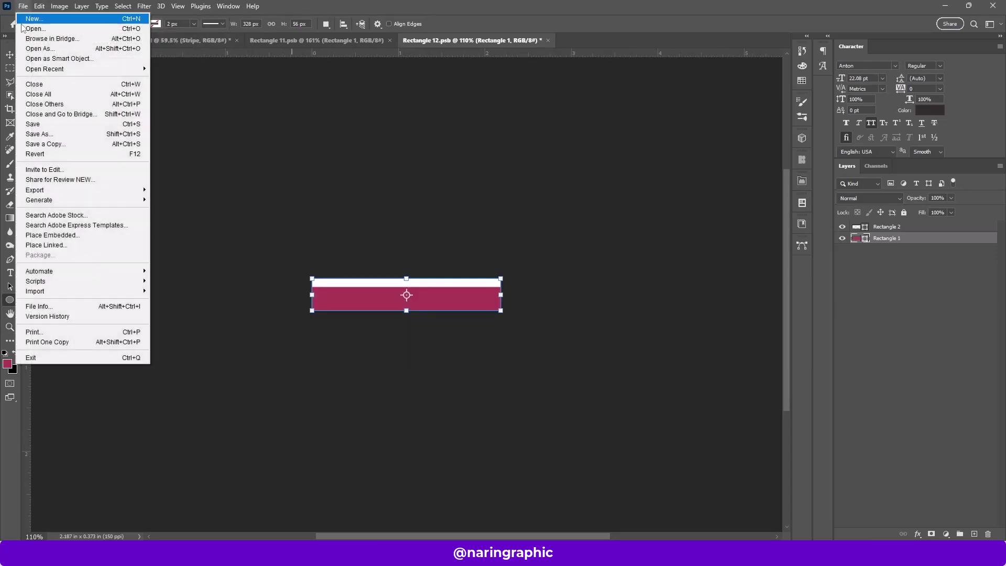
{"action": "left_click", "coordinate": [33, 123]}
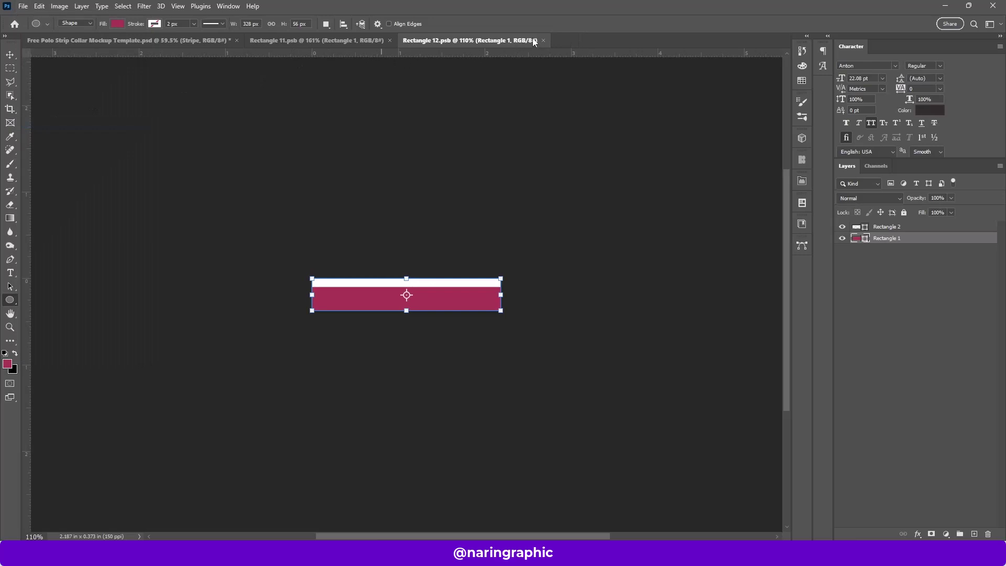
{"action": "left_click", "coordinate": [543, 39]}
{"action": "left_click", "coordinate": [389, 40]}
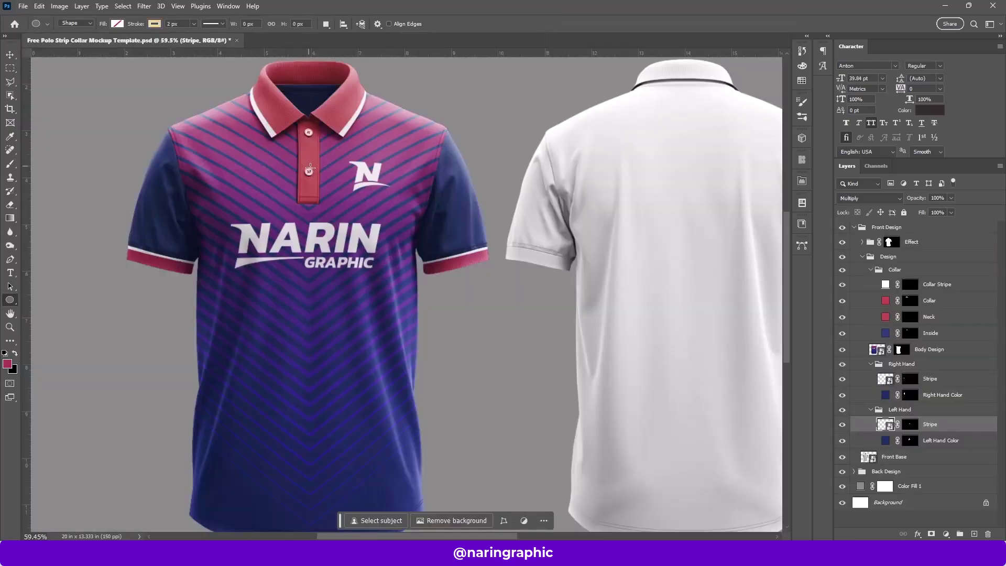
Collapse the front's Design group, expand the Back Design group and open its Back Design smart object
{"action": "scroll", "coordinate": [366, 220], "scroll_direction": "down", "scroll_amount": 3}
{"action": "scroll", "coordinate": [423, 263], "scroll_direction": "up", "scroll_amount": 2}
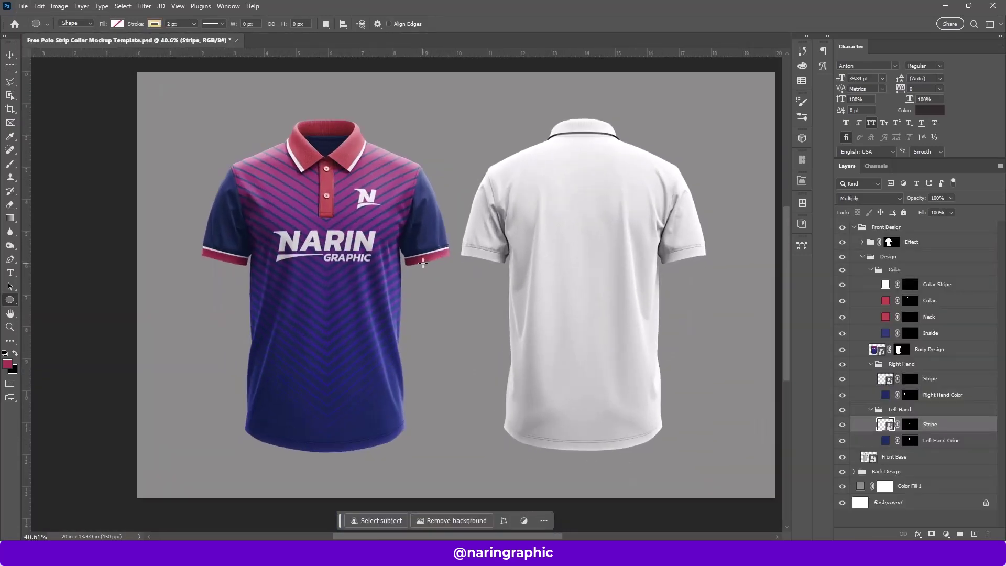
{"action": "left_click", "coordinate": [902, 261]}
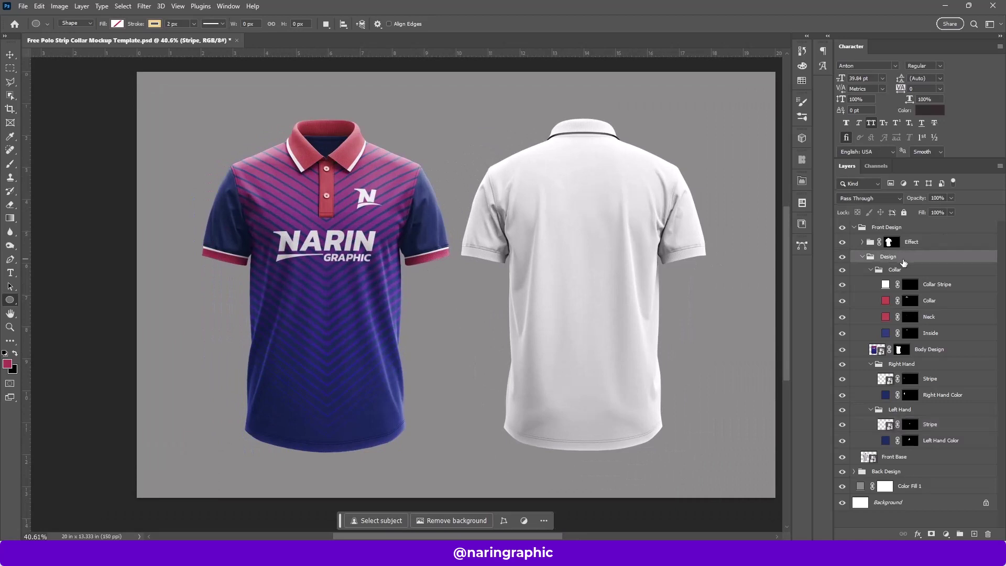
{"action": "left_click", "coordinate": [861, 256]}
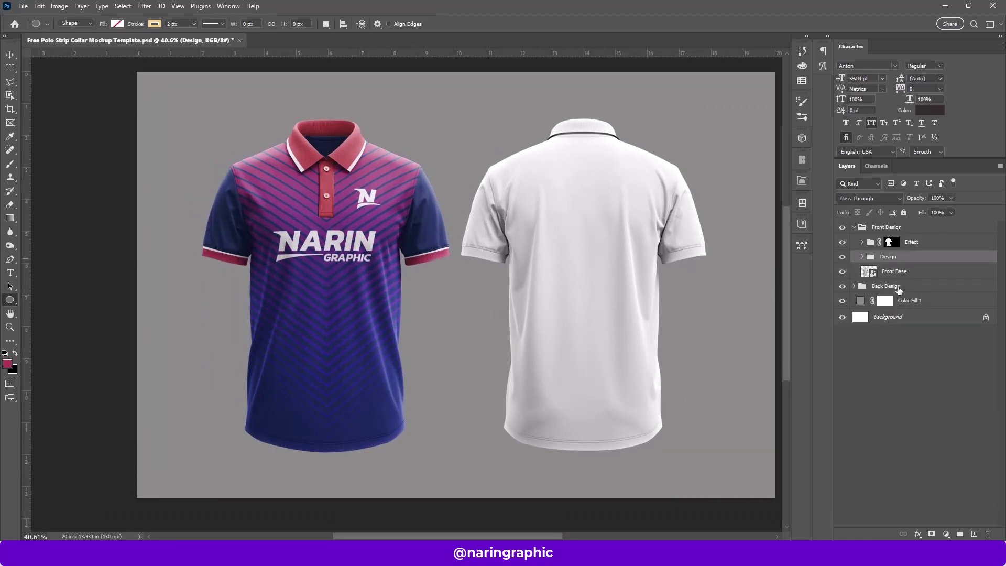
{"action": "left_click", "coordinate": [897, 287]}
{"action": "left_click", "coordinate": [854, 286]}
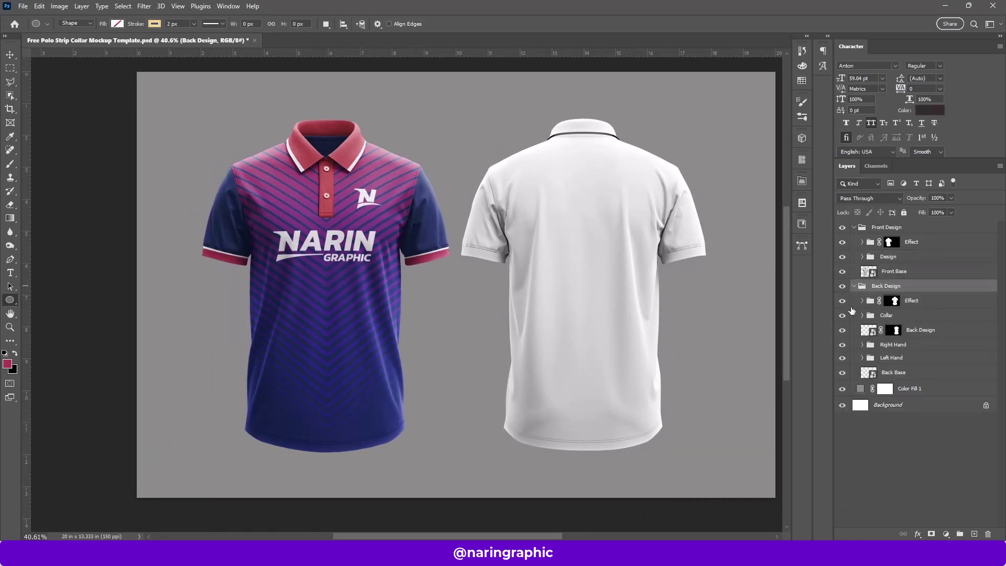
{"action": "left_click", "coordinate": [915, 332]}
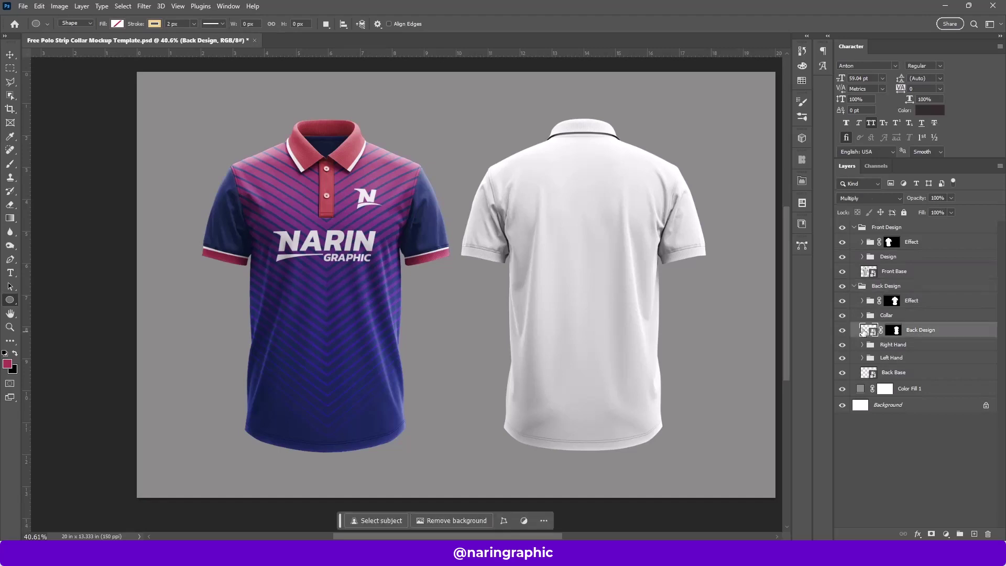
{"action": "double_click", "coordinate": [863, 330]}
Show the Artwork layer and the Logo group in the back design artwork
{"action": "left_click", "coordinate": [842, 245]}
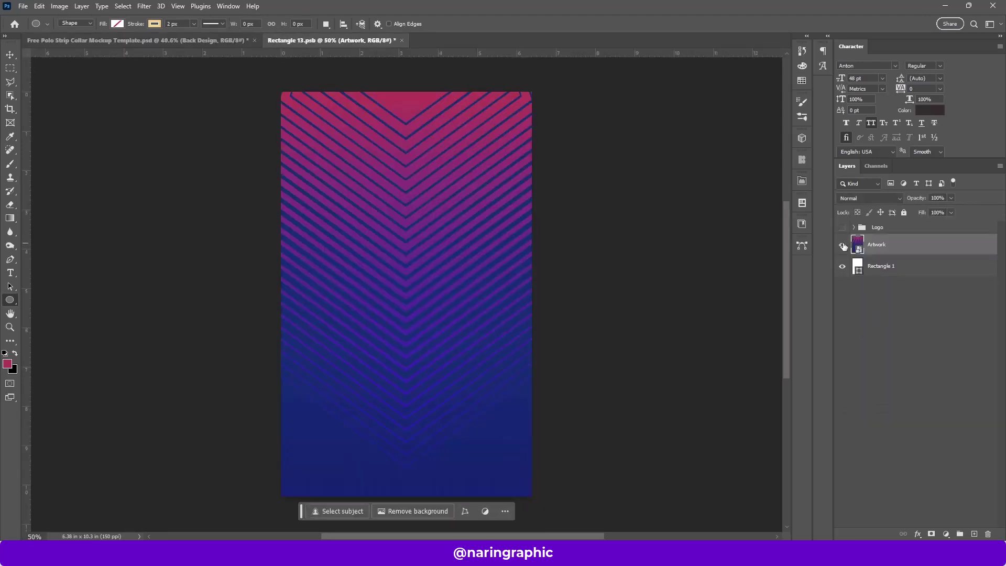
{"action": "left_click", "coordinate": [890, 228]}
{"action": "left_click", "coordinate": [842, 227]}
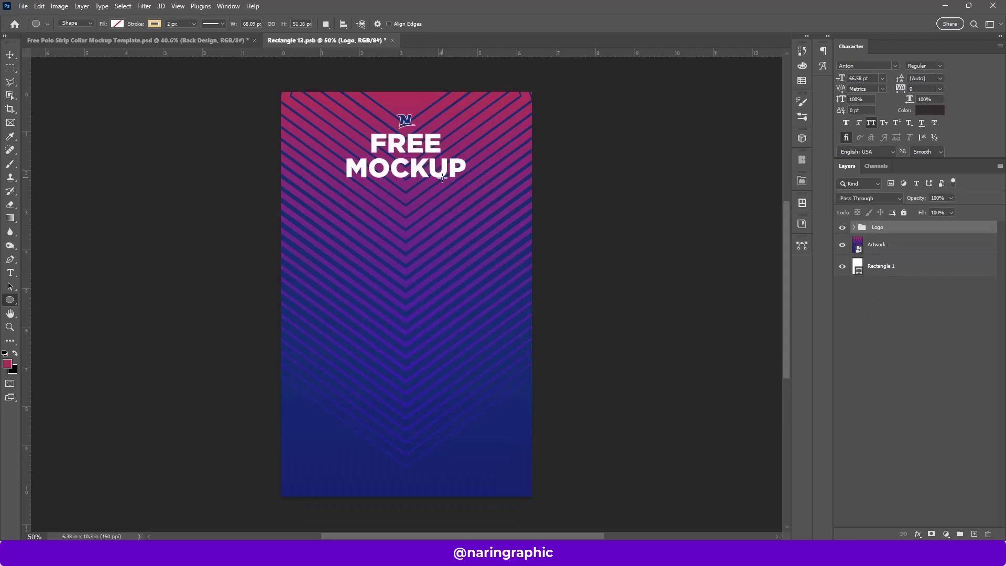
Save the back design artwork and close its document to update the mockup
{"action": "left_click", "coordinate": [23, 6]}
{"action": "left_click", "coordinate": [40, 125]}
{"action": "left_click", "coordinate": [392, 40]}
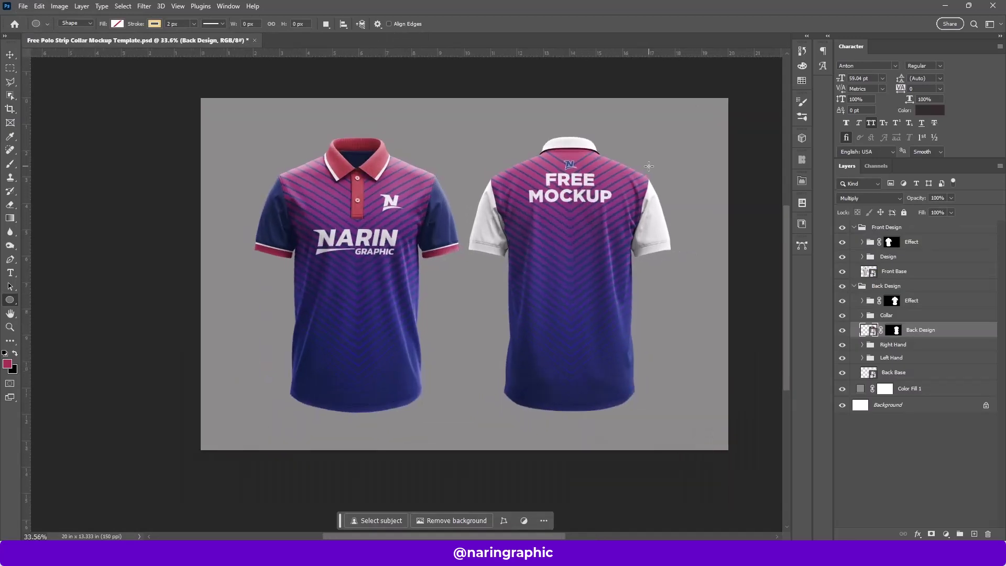
{"action": "scroll", "coordinate": [620, 152], "scroll_direction": "up", "scroll_amount": 1}
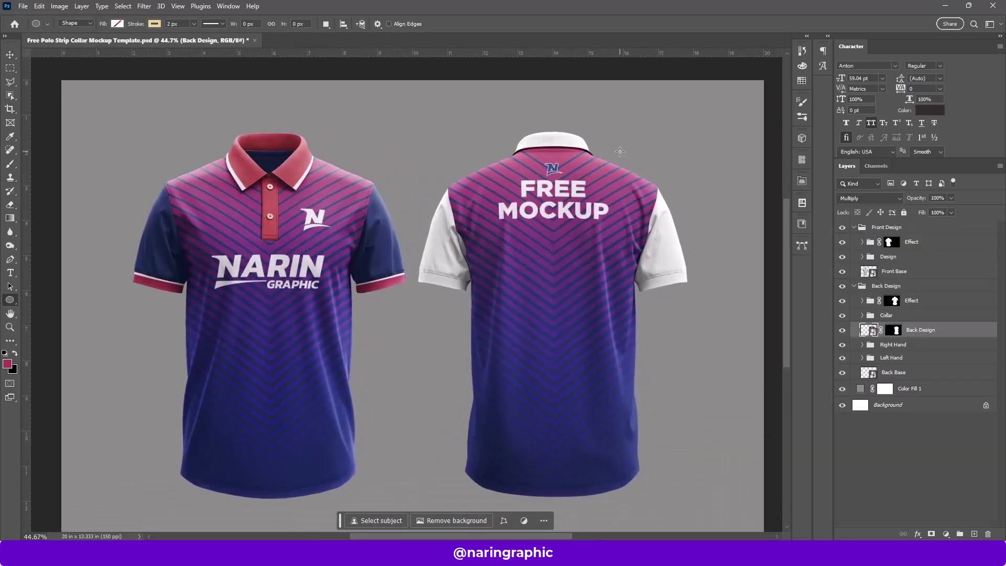
Expand the back's Collar group and the front's Design group, and copy the hex colour of the front Collar fill
{"action": "left_click", "coordinate": [861, 315]}
{"action": "left_click", "coordinate": [927, 334]}
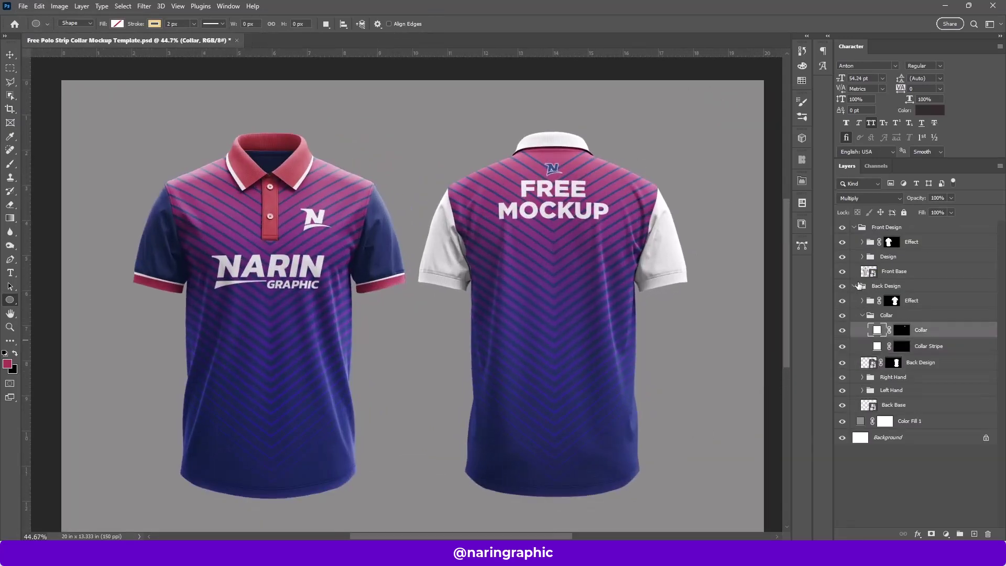
{"action": "left_click", "coordinate": [862, 257]}
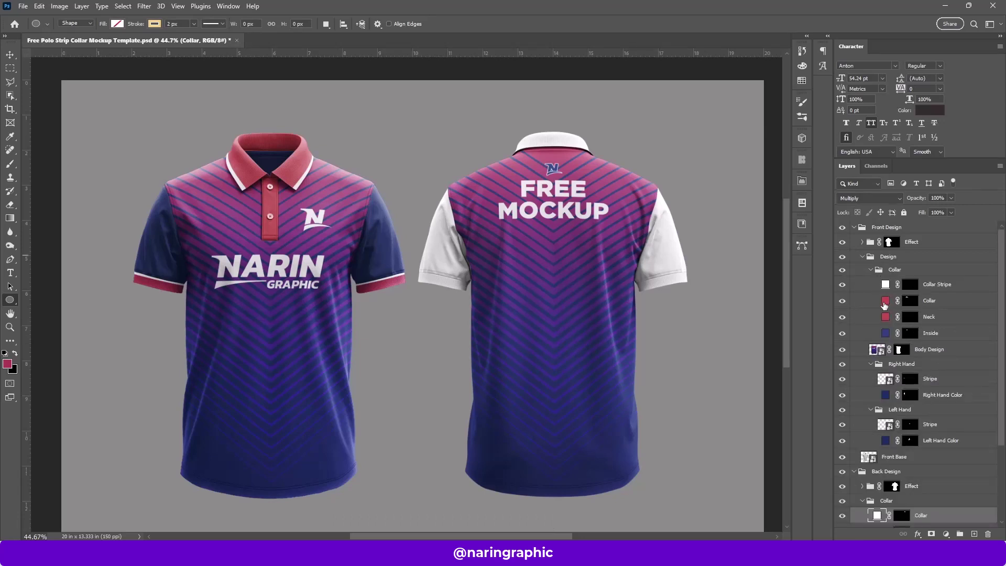
{"action": "double_click", "coordinate": [885, 301]}
{"action": "right_click", "coordinate": [906, 431]}
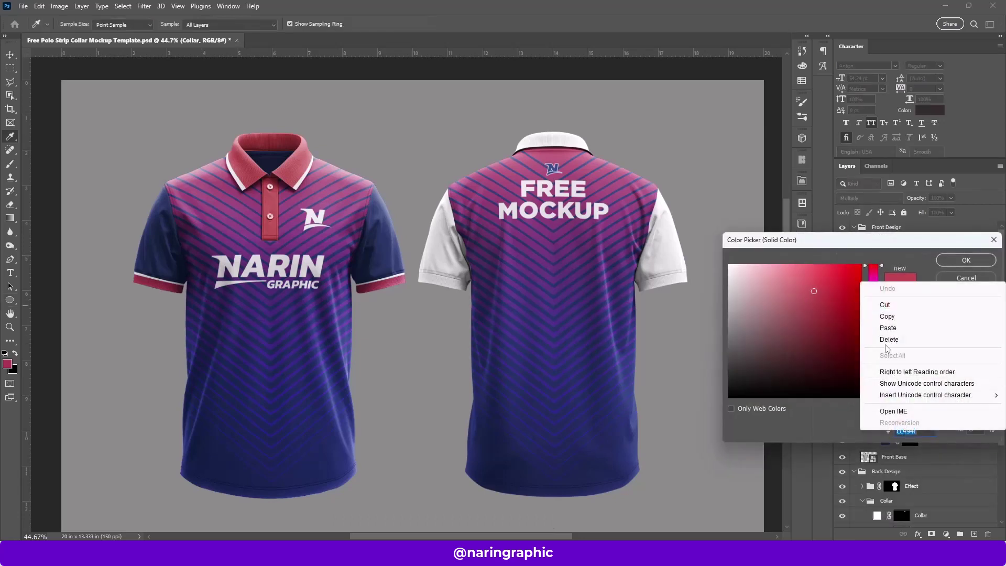
{"action": "left_click", "coordinate": [891, 316]}
{"action": "left_click", "coordinate": [966, 260]}
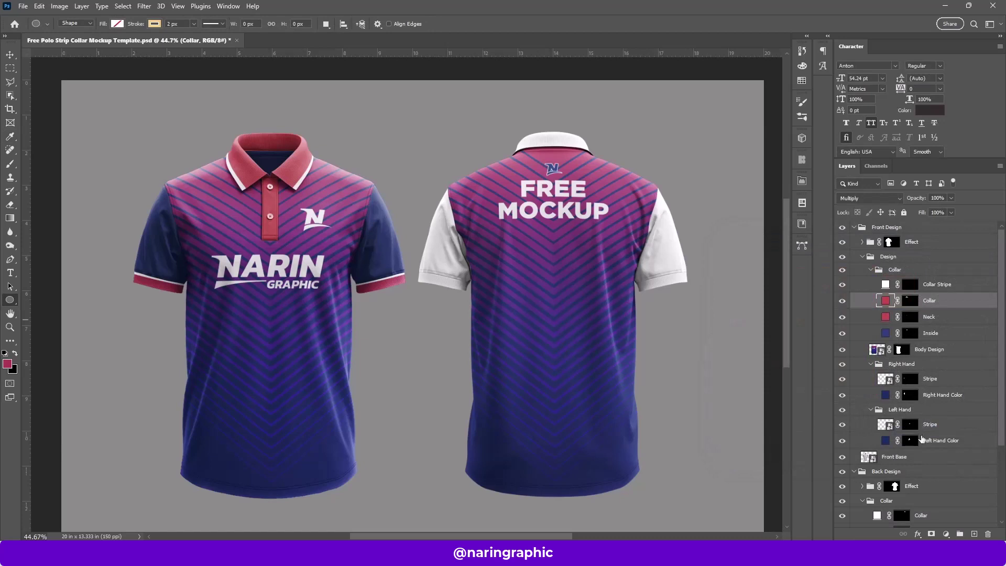
Set the back Collar fill to the copied colour cc494f and shift it to a slightly brighter, more saturated red
{"action": "scroll", "coordinate": [922, 439], "scroll_direction": "down", "scroll_amount": 3}
{"action": "left_click", "coordinate": [878, 450]}
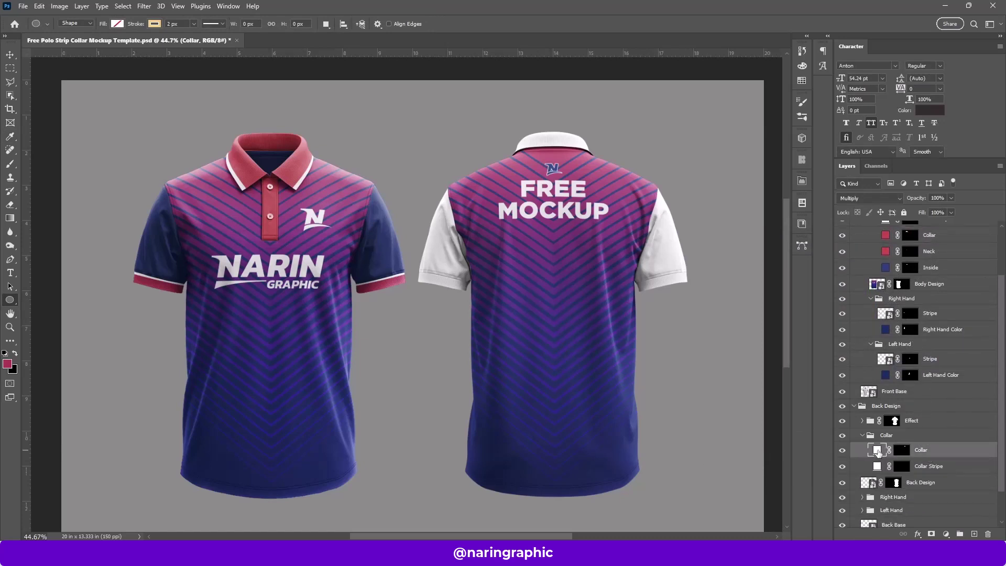
{"action": "double_click", "coordinate": [878, 450]}
{"action": "right_click", "coordinate": [907, 432]}
{"action": "left_click", "coordinate": [927, 328]}
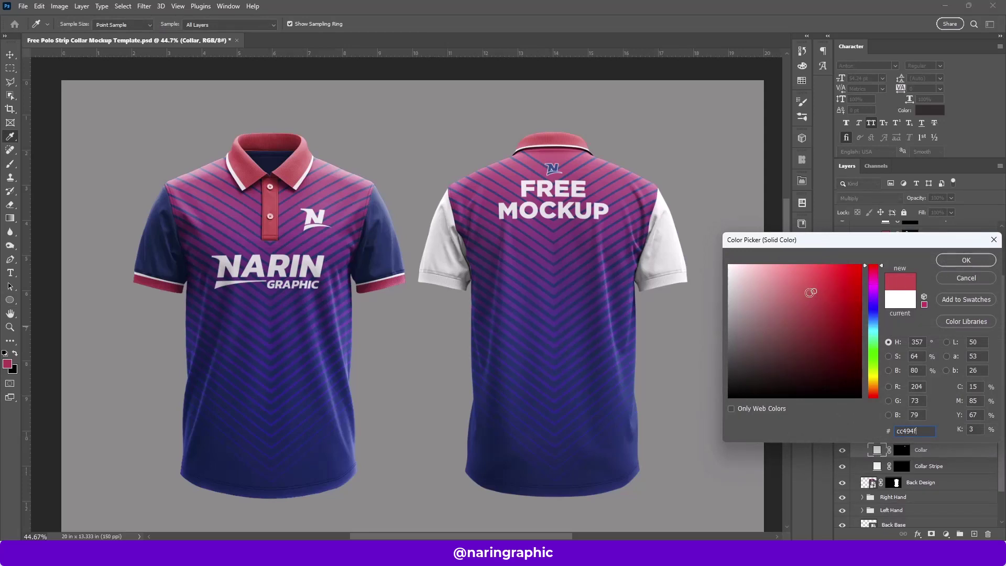
{"action": "left_click_drag", "start_coordinate": [815, 289], "coordinate": [823, 282]}
{"action": "left_click", "coordinate": [954, 260]}
Check the fill colour of the back's Collar Stripe layer, keeping it white
{"action": "left_click", "coordinate": [901, 470]}
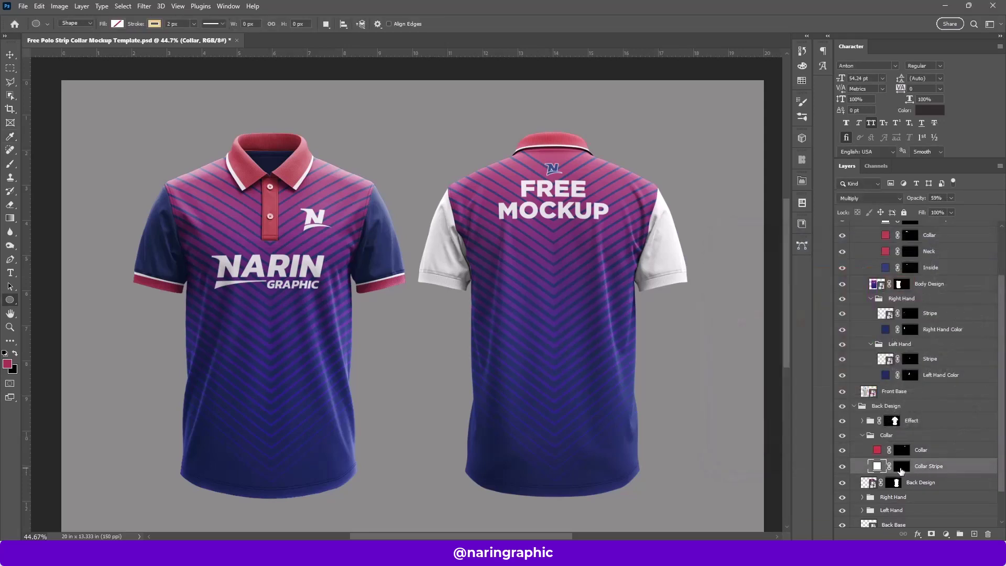
{"action": "double_click", "coordinate": [877, 465]}
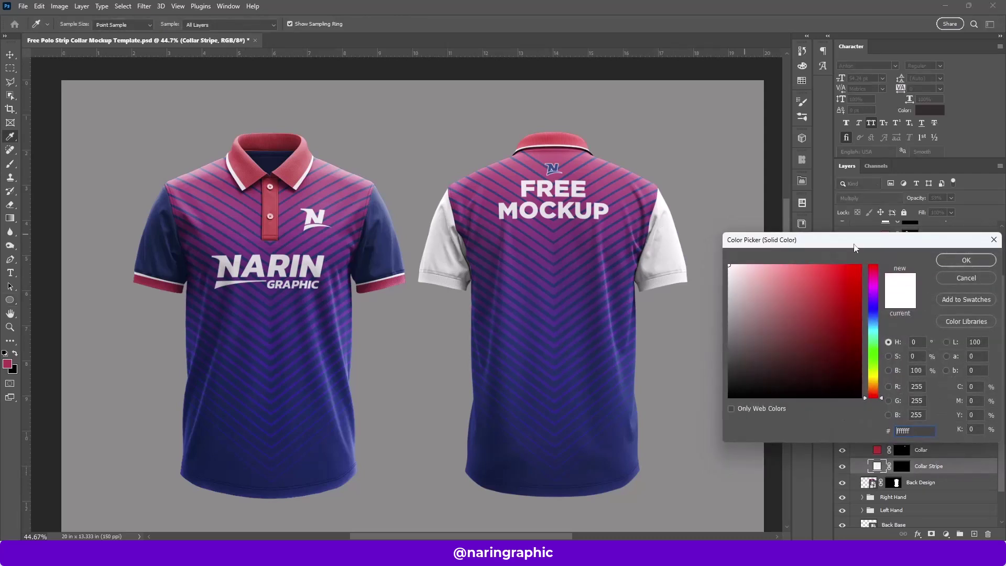
{"action": "left_click", "coordinate": [966, 259]}
Expand the back's Right Hand group and copy the hex colour 152d65 from the front's Left Hand Color fill
{"action": "scroll", "coordinate": [893, 431], "scroll_direction": "down", "scroll_amount": 2}
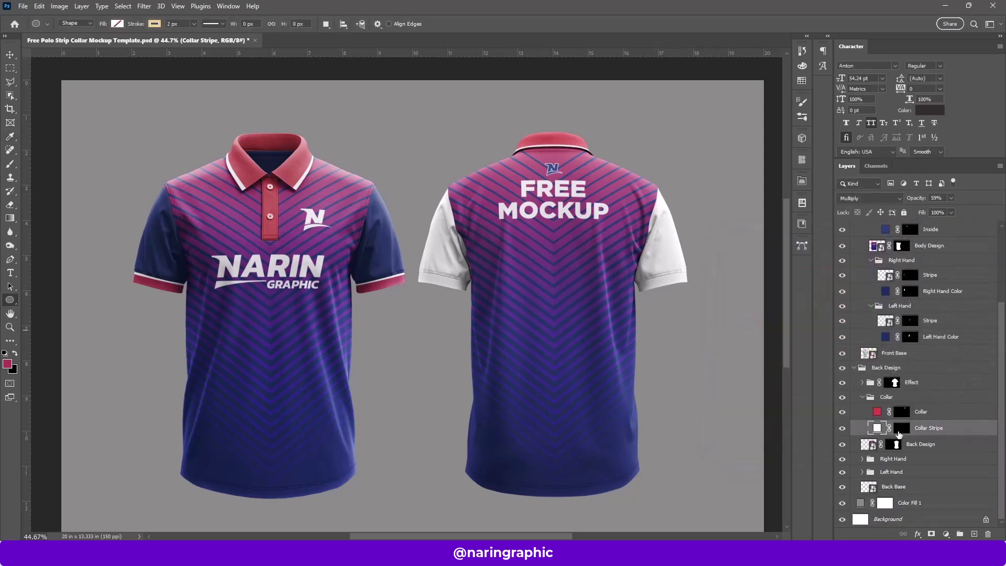
{"action": "left_click", "coordinate": [861, 458]}
{"action": "scroll", "coordinate": [893, 461], "scroll_direction": "down", "scroll_amount": 2}
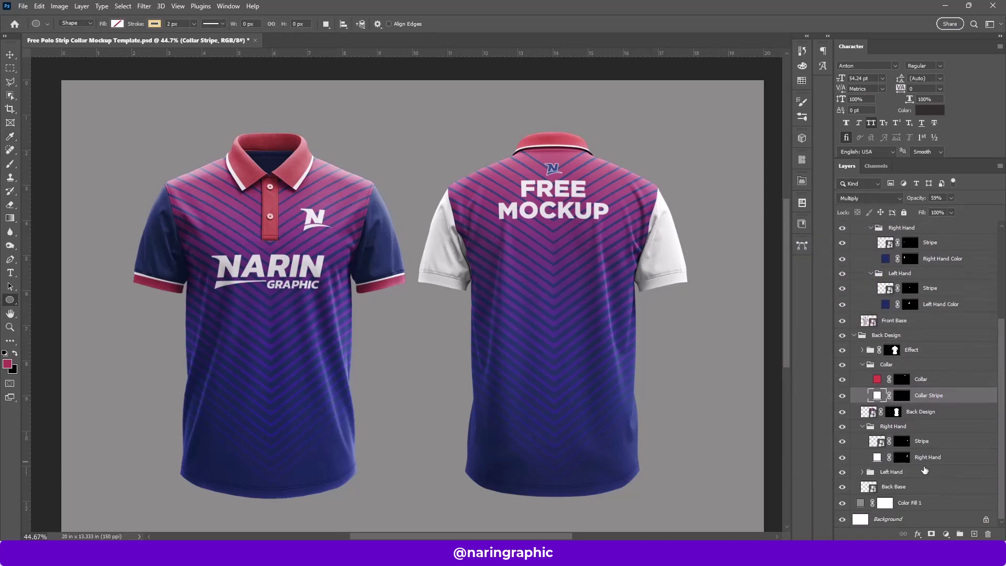
{"action": "left_click", "coordinate": [903, 461]}
{"action": "left_click", "coordinate": [881, 306]}
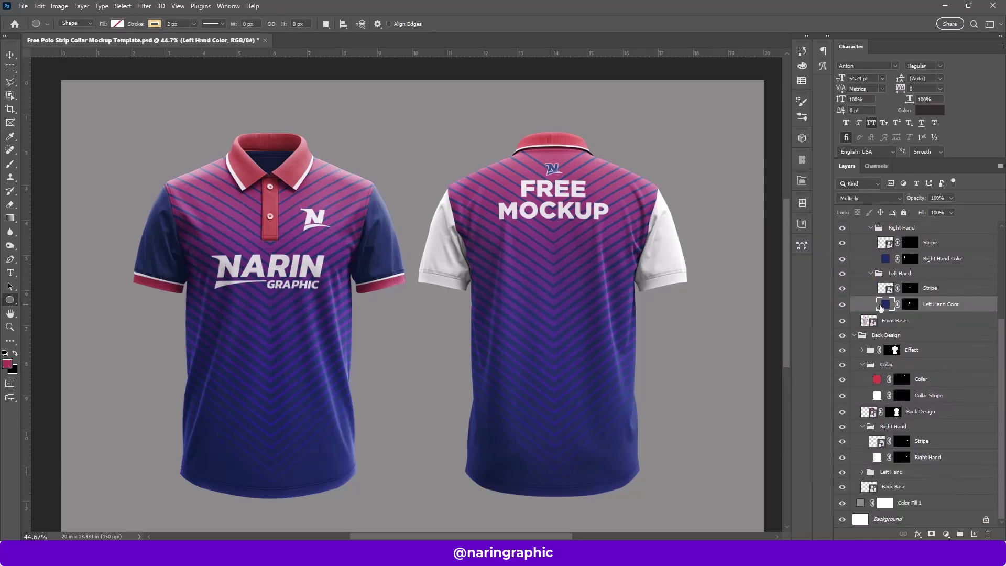
{"action": "double_click", "coordinate": [885, 304]}
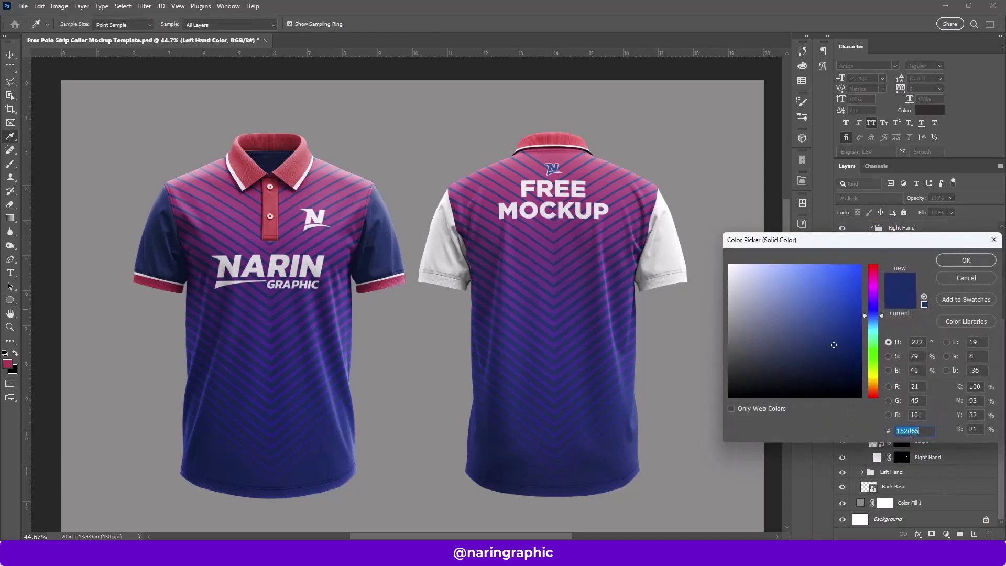
{"action": "right_click", "coordinate": [908, 429]}
{"action": "left_click", "coordinate": [887, 313]}
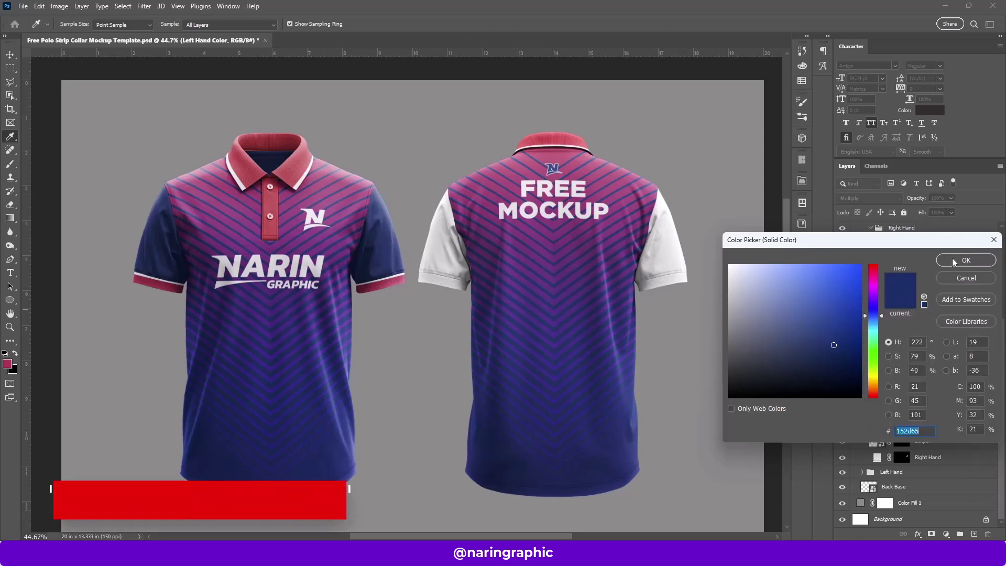
{"action": "left_click", "coordinate": [966, 261]}
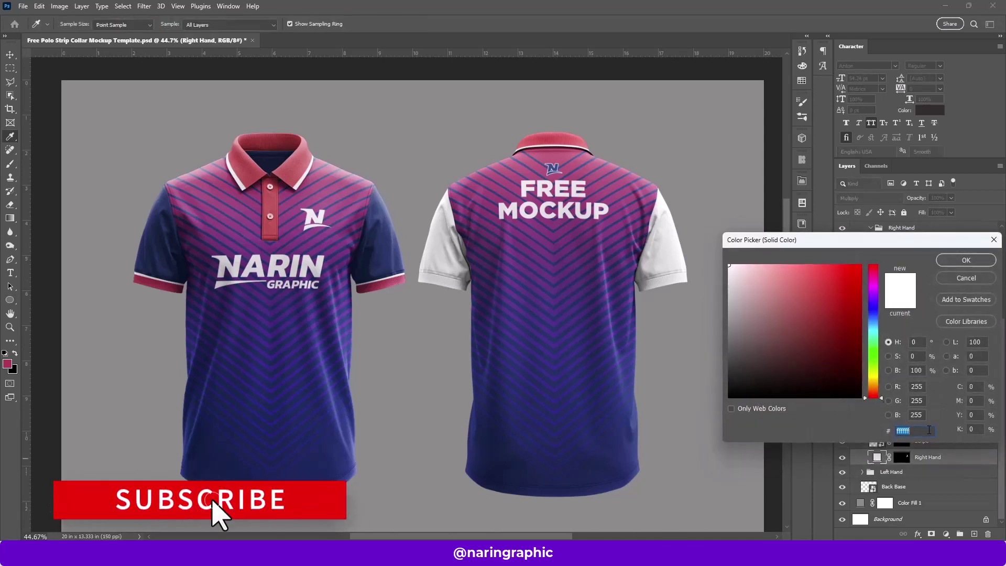
Set the back's Right Hand sleeve fill to the copied colour 152d65
{"action": "right_click", "coordinate": [912, 427]}
{"action": "left_click", "coordinate": [897, 326]}
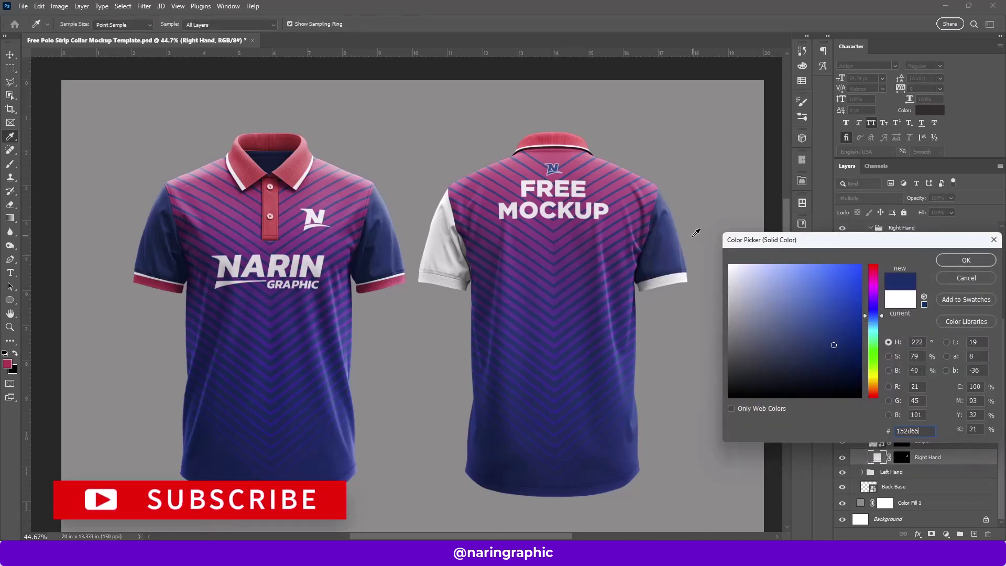
{"action": "key", "text": "Return"}
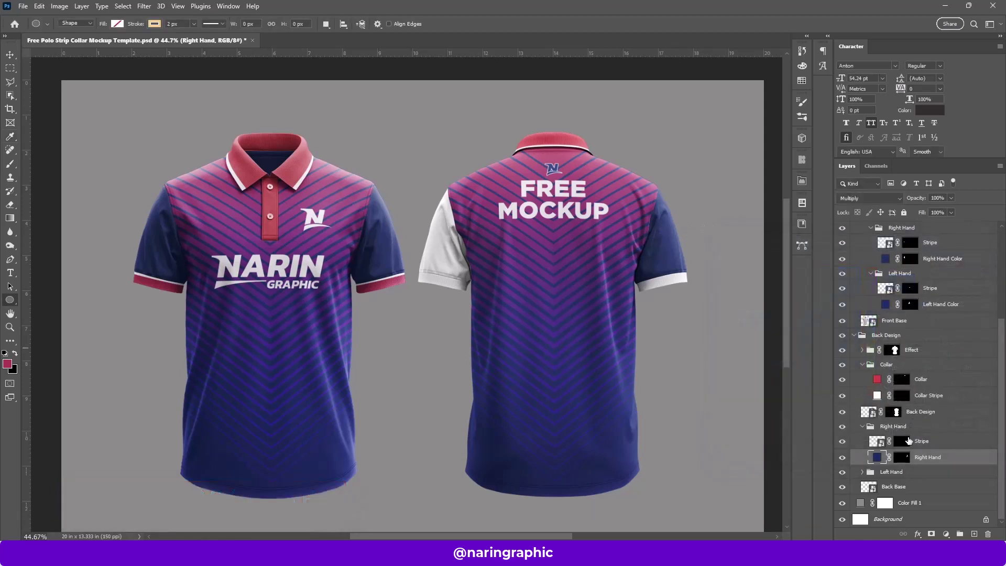
Expand the back's Left Hand group and set its Left Hand sleeve fill to the same copied navy colour
{"action": "left_click", "coordinate": [862, 472]}
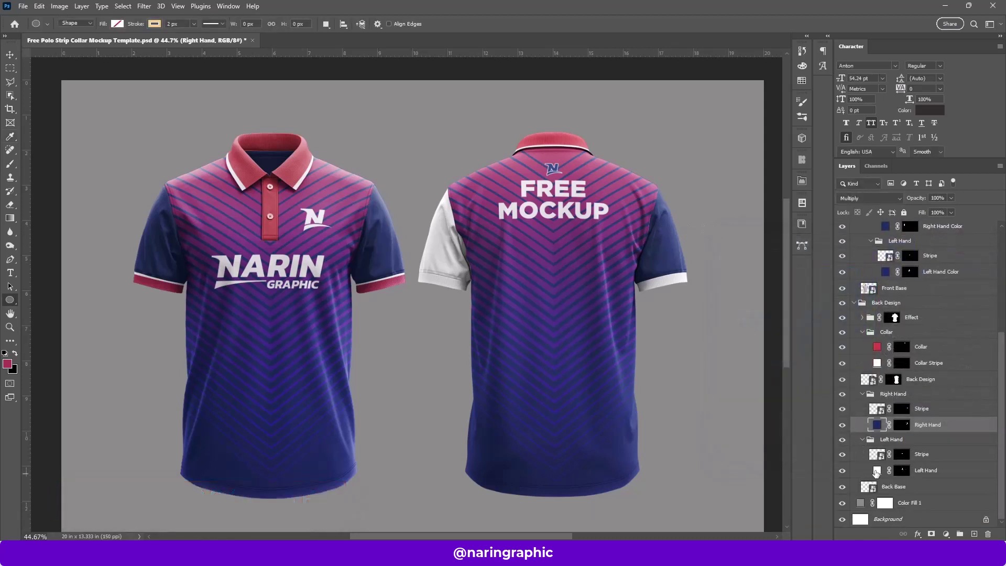
{"action": "left_click", "coordinate": [876, 474]}
{"action": "key", "text": "ctrl+plus"}
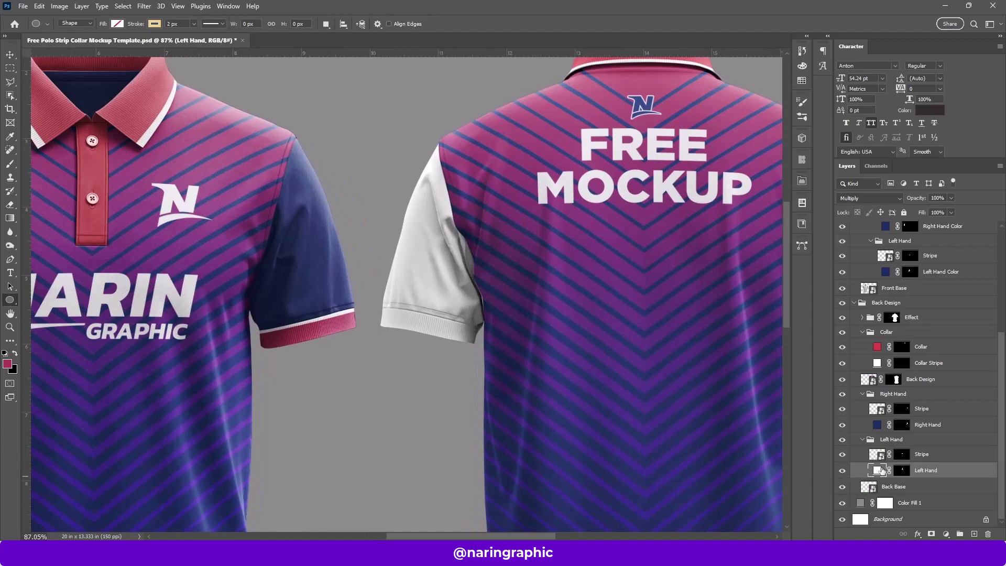
{"action": "double_click", "coordinate": [878, 471]}
{"action": "right_click", "coordinate": [909, 428]}
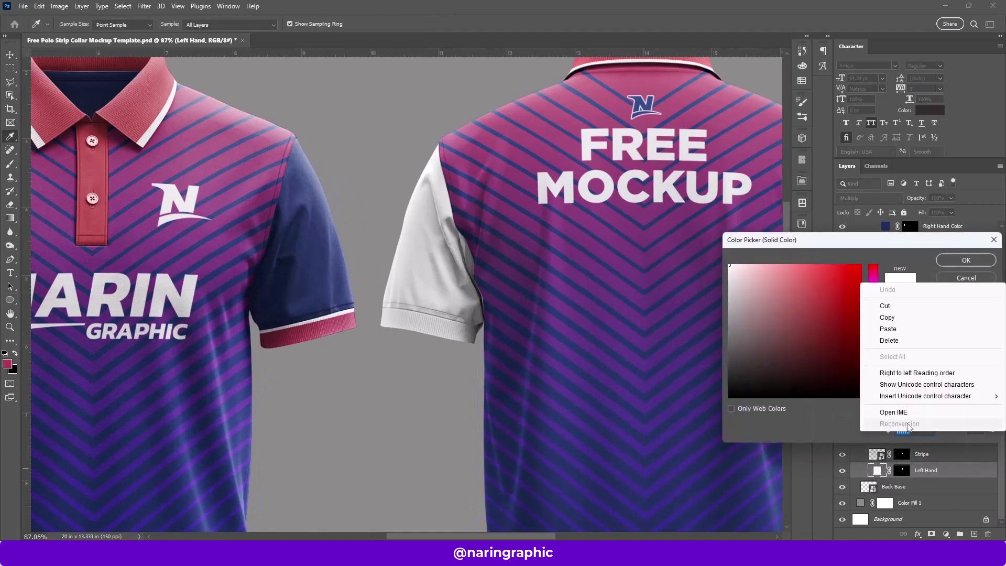
{"action": "left_click", "coordinate": [890, 328]}
{"action": "key", "text": "Return"}
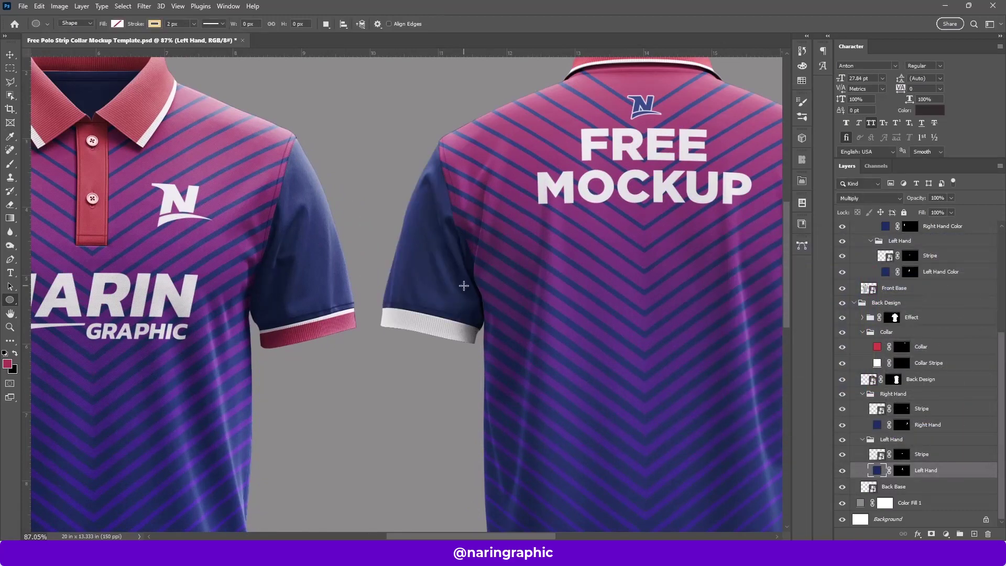
Open the Stripe smart object in the back's Right Hand group
{"action": "scroll", "coordinate": [463, 285], "scroll_direction": "down", "scroll_amount": 6}
{"action": "scroll", "coordinate": [464, 286], "scroll_direction": "up", "scroll_amount": 2}
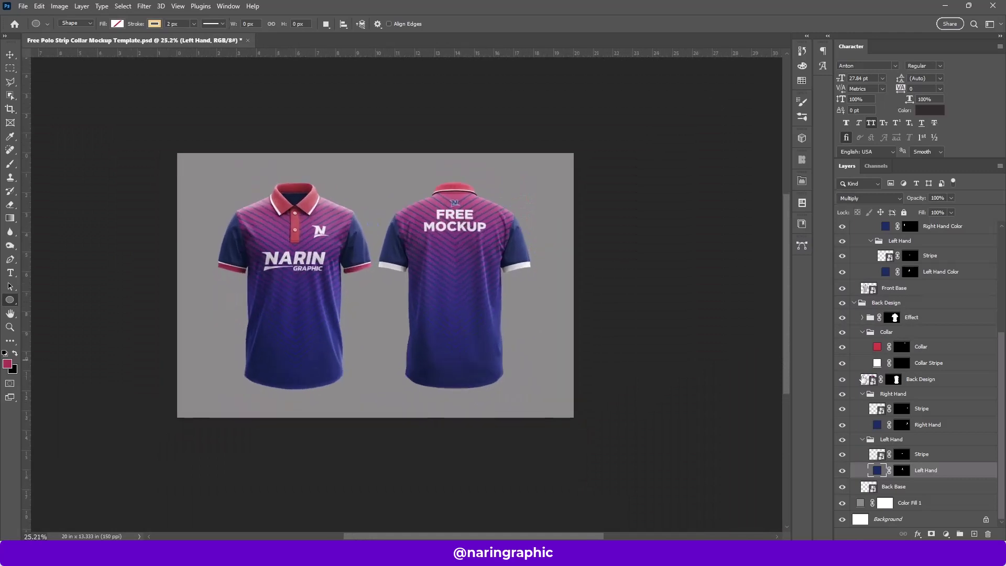
{"action": "left_click", "coordinate": [888, 410]}
{"action": "double_click", "coordinate": [878, 409]}
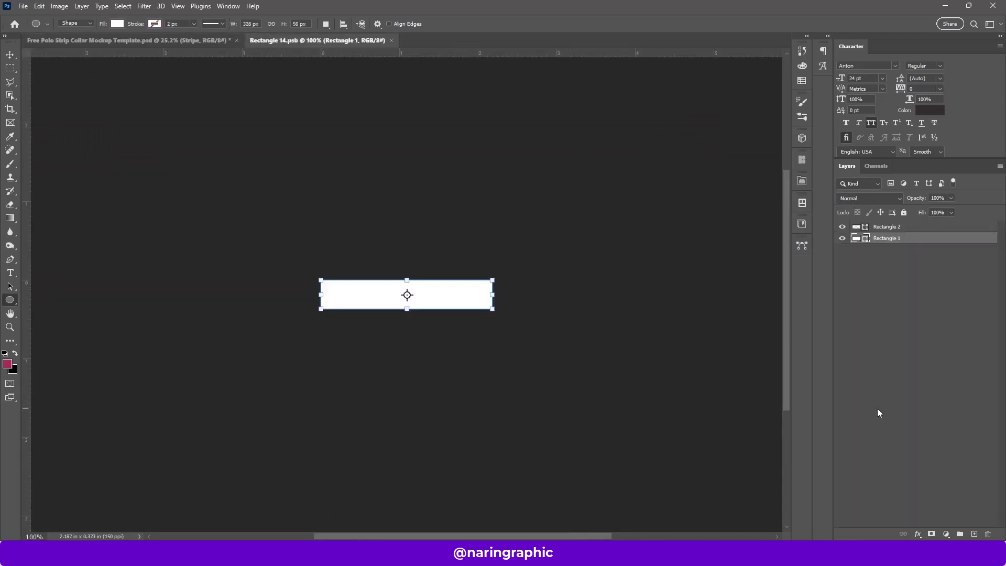
Fill Rectangle 1 in the right cuff stripe artwork with the recently used raspberry colour, leaving Rectangle 2 white
{"action": "left_click", "coordinate": [878, 229]}
{"action": "left_click", "coordinate": [882, 239]}
{"action": "left_click", "coordinate": [117, 24]}
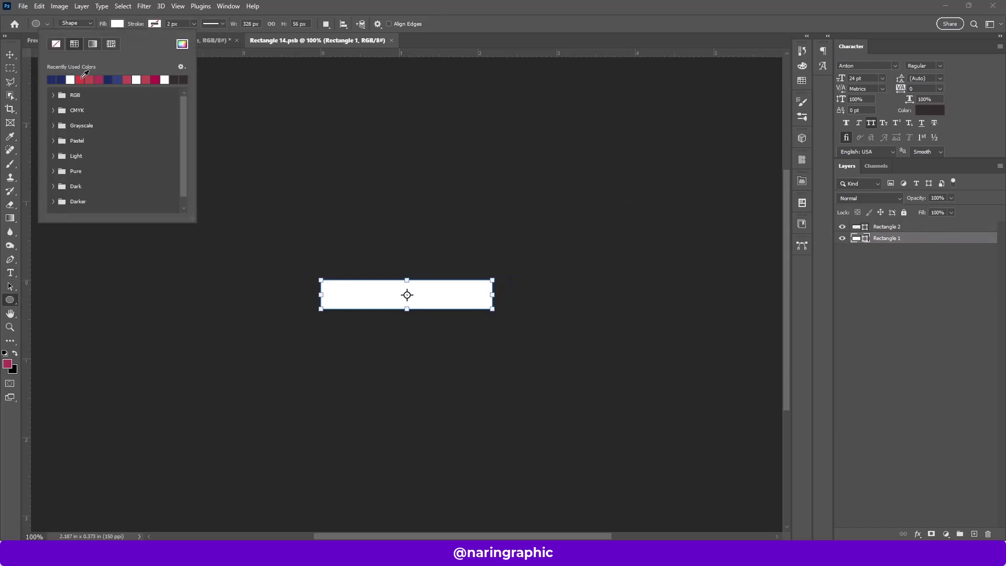
{"action": "left_click", "coordinate": [83, 77]}
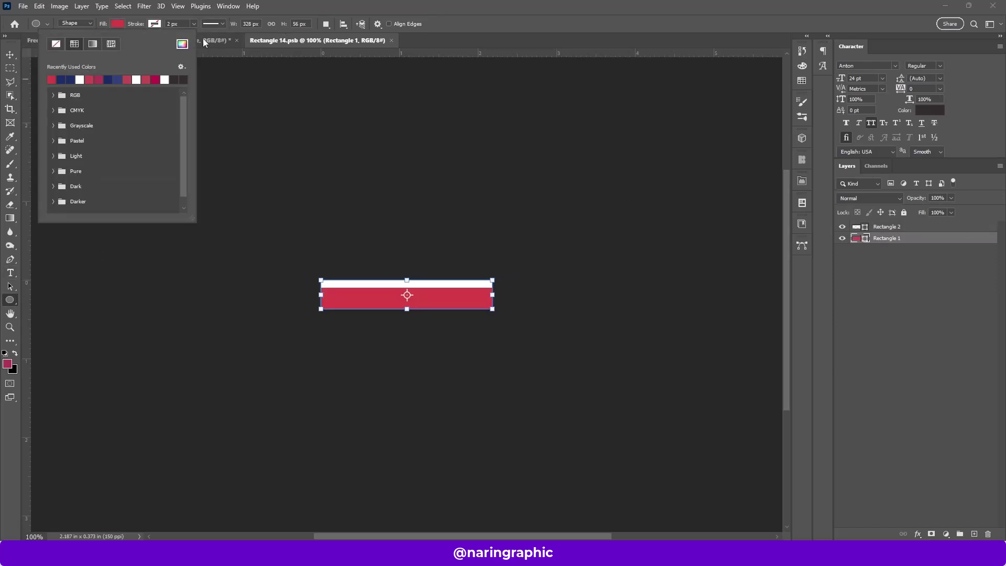
{"action": "left_click", "coordinate": [99, 79]}
{"action": "key", "text": "Return"}
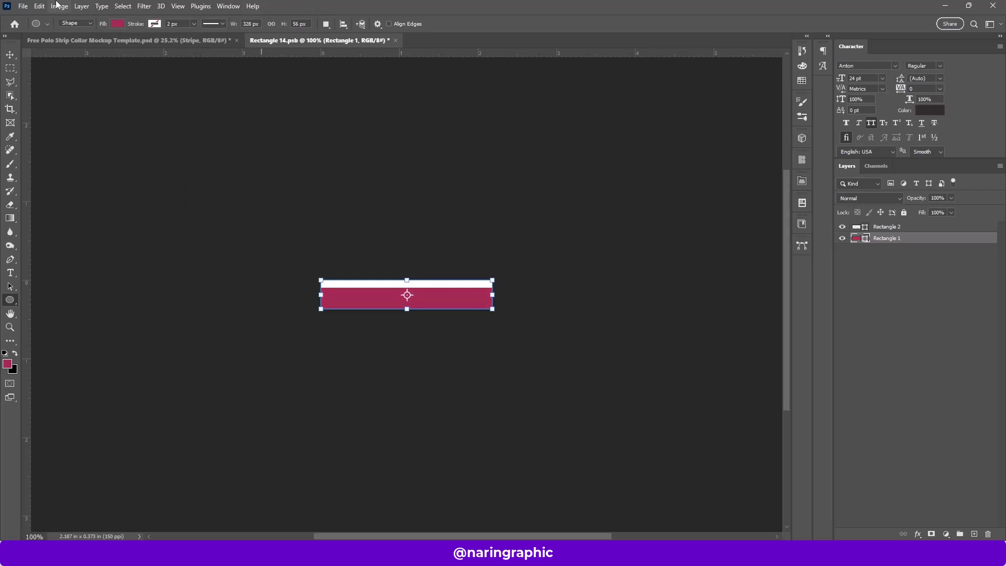
Save the right cuff stripe artwork and return to the polo mockup document
{"action": "left_click", "coordinate": [24, 6]}
{"action": "left_click", "coordinate": [42, 123]}
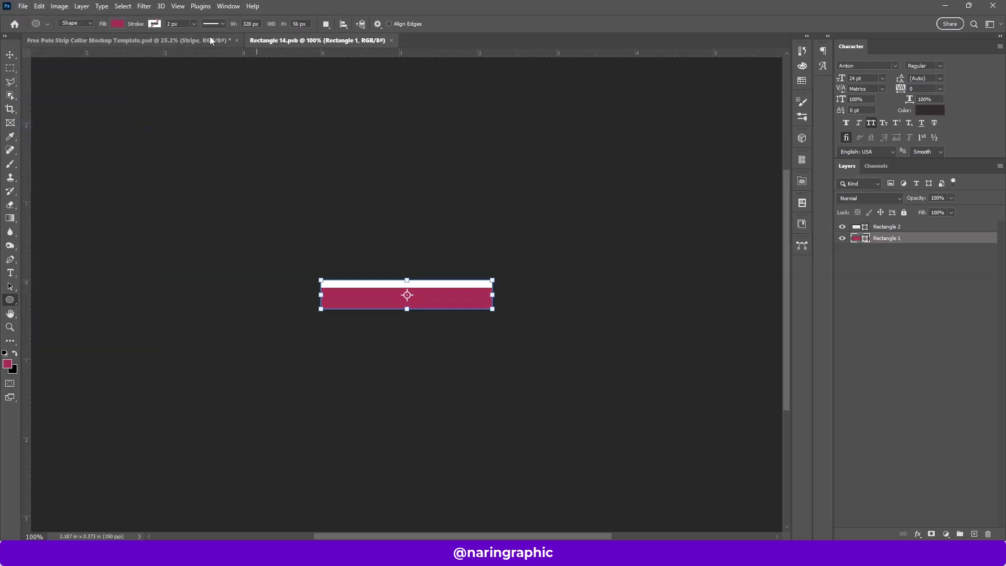
{"action": "left_click", "coordinate": [212, 41]}
{"action": "scroll", "coordinate": [515, 249], "scroll_direction": "up", "scroll_amount": 3}
{"action": "scroll", "coordinate": [648, 309], "scroll_direction": "down", "scroll_amount": 2}
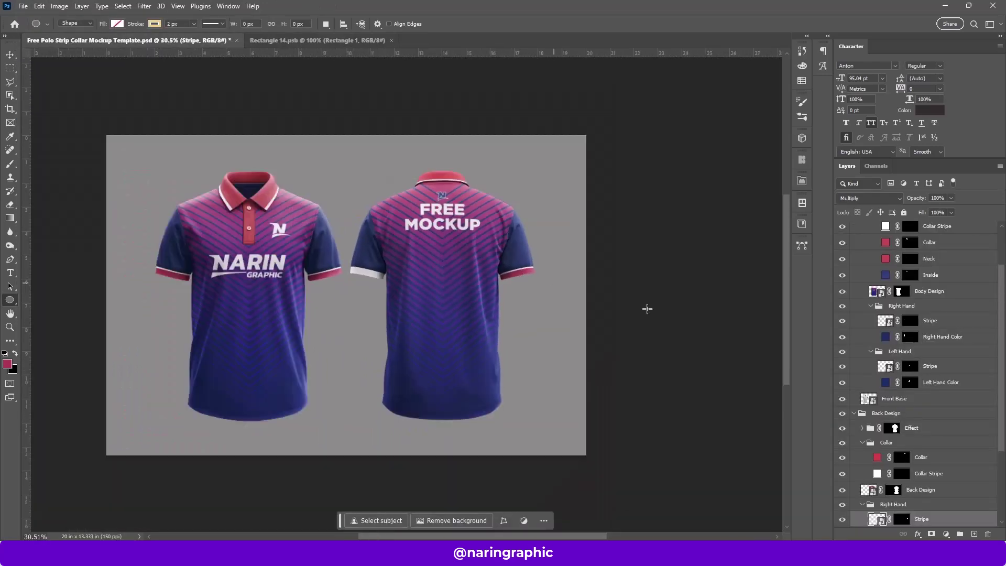
Open the Stripe smart object in the back's Left Hand group and fill its Rectangle 1 with the recently used raspberry colour
{"action": "scroll", "coordinate": [895, 460], "scroll_direction": "down", "scroll_amount": 4}
{"action": "left_click", "coordinate": [916, 461]}
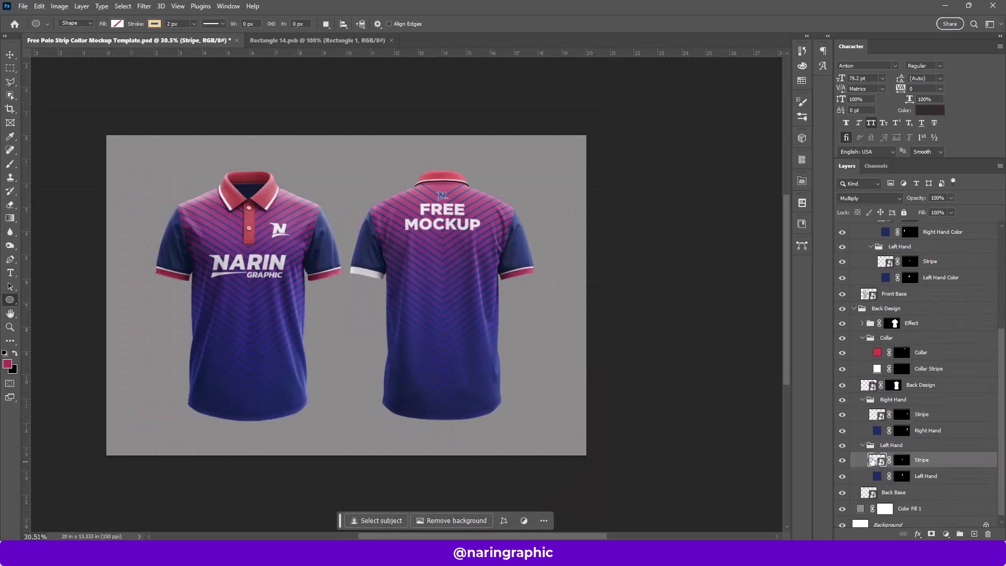
{"action": "double_click", "coordinate": [876, 460]}
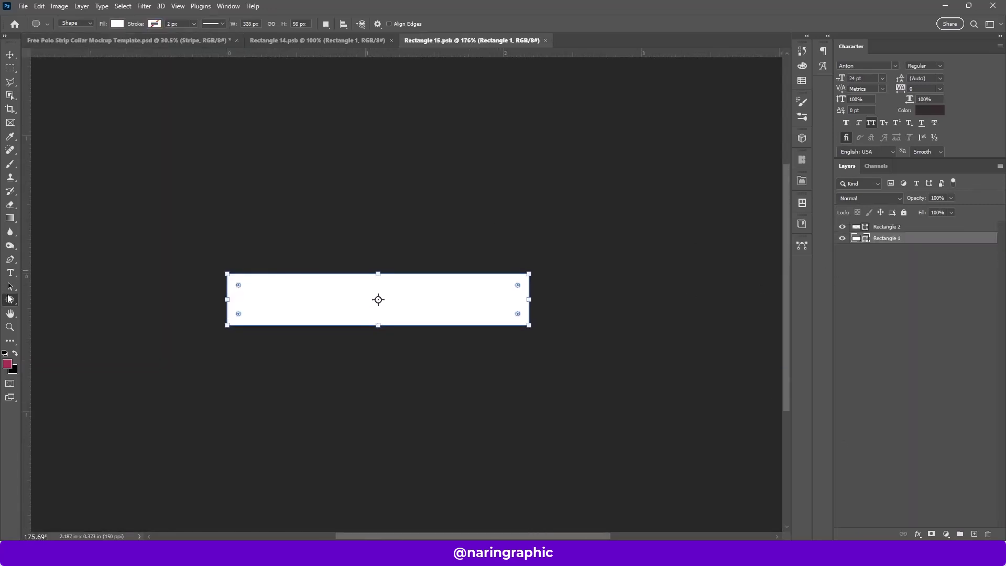
{"action": "left_click", "coordinate": [112, 26]}
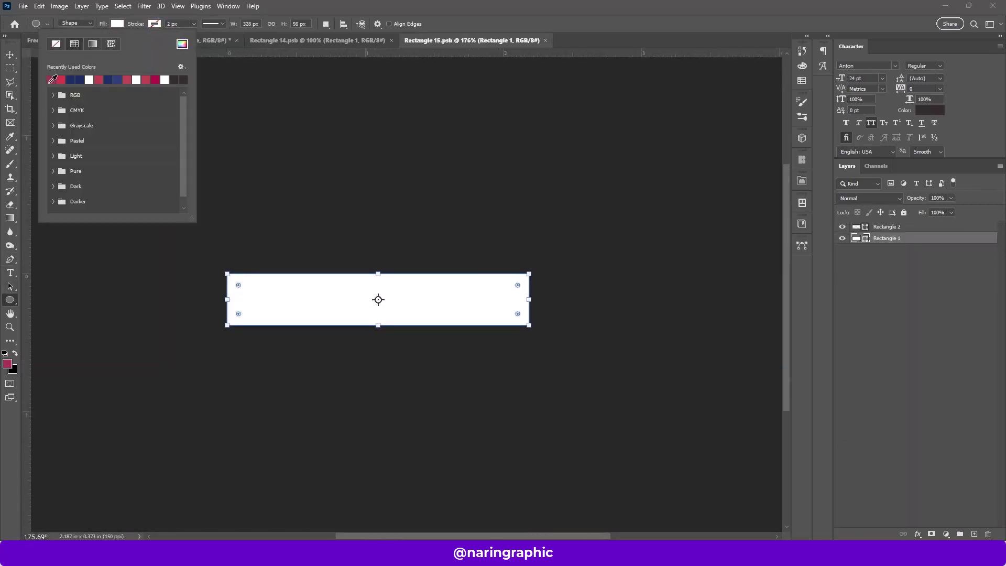
{"action": "left_click", "coordinate": [53, 79]}
Save the back's left cuff stripe artwork and close both stripe documents
{"action": "left_click", "coordinate": [83, 7]}
{"action": "left_click", "coordinate": [24, 6]}
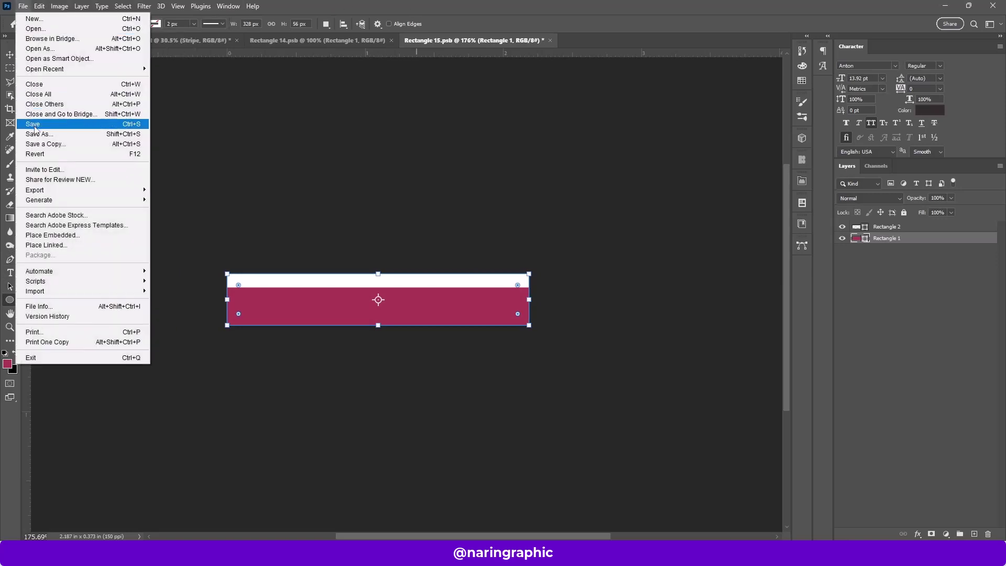
{"action": "left_click", "coordinate": [41, 127]}
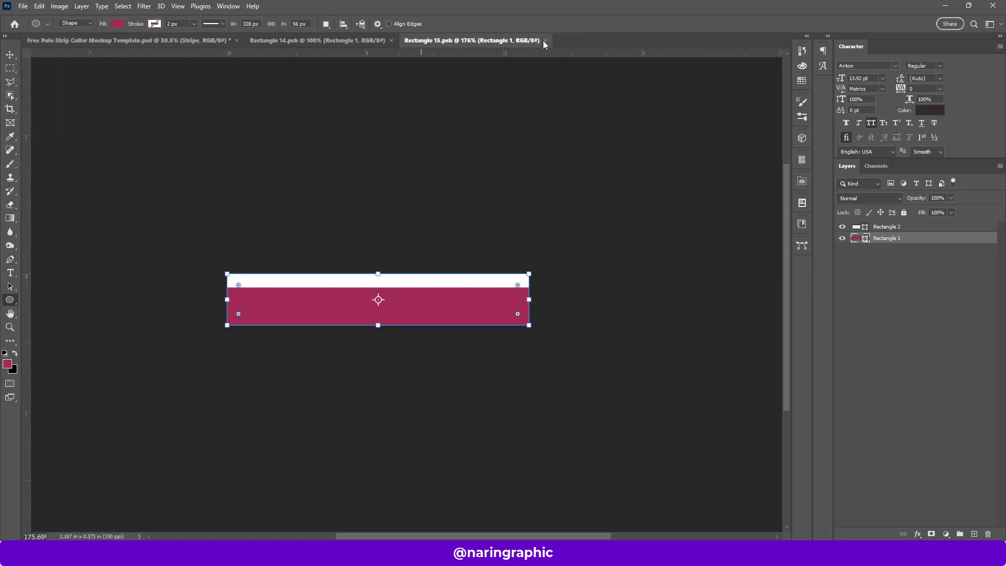
{"action": "left_click", "coordinate": [545, 41]}
{"action": "left_click", "coordinate": [390, 41]}
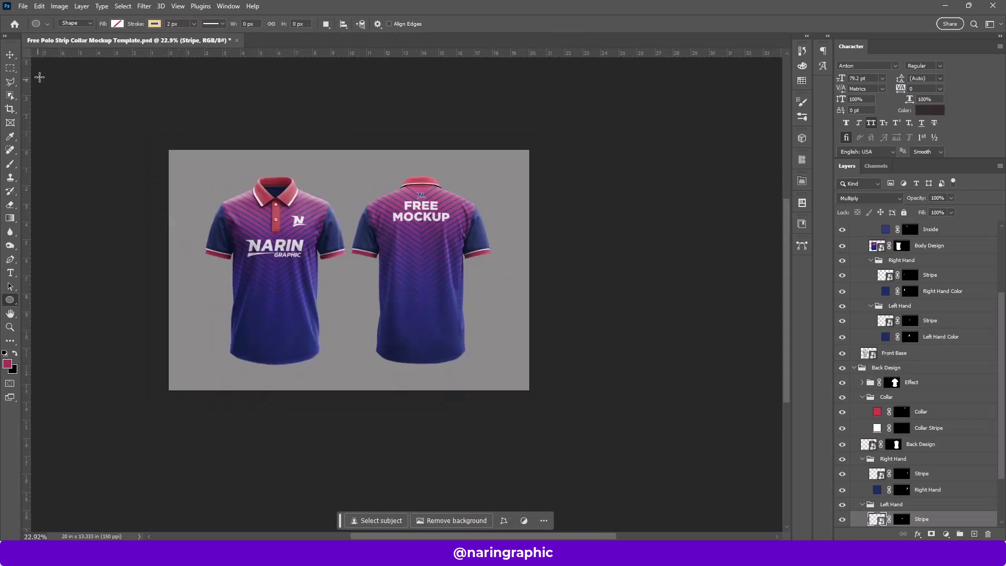
Switch to the Move tool, fit the mockup in view and collapse the Back Design and Front Design groups
{"action": "key", "text": "v"}
{"action": "key", "text": "ctrl+0"}
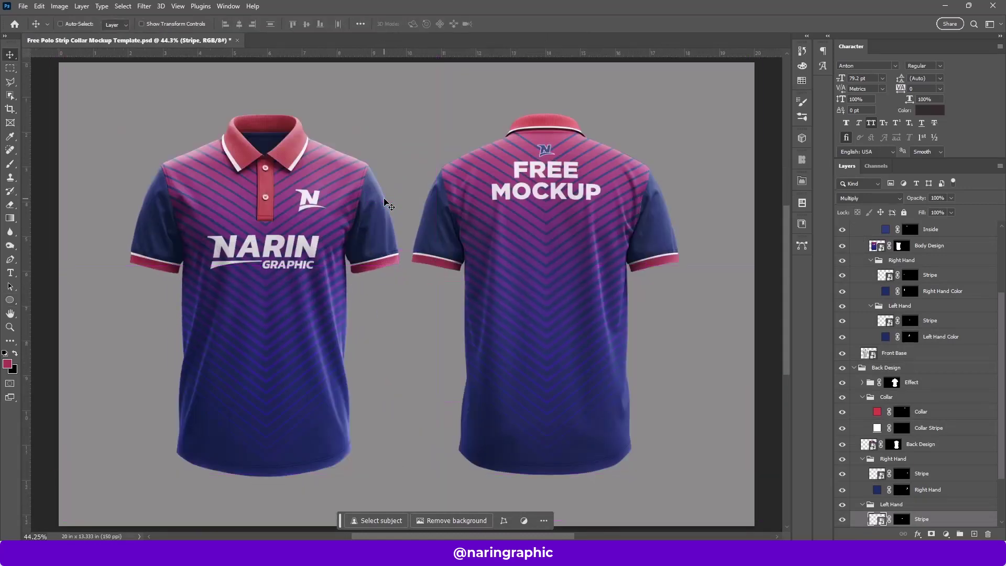
{"action": "scroll", "coordinate": [917, 410], "scroll_direction": "down", "scroll_amount": 3}
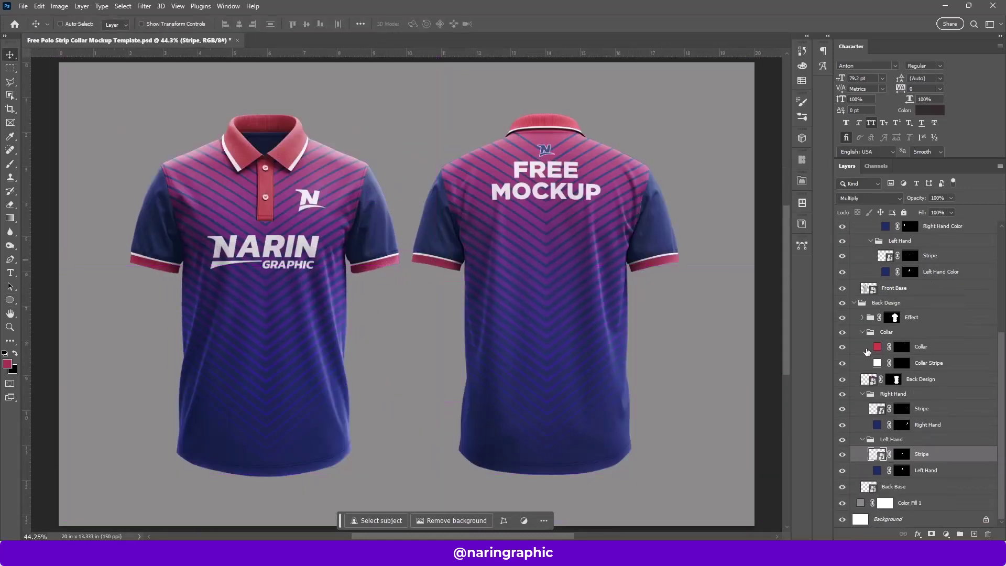
{"action": "left_click", "coordinate": [865, 333]}
{"action": "left_click", "coordinate": [854, 302]}
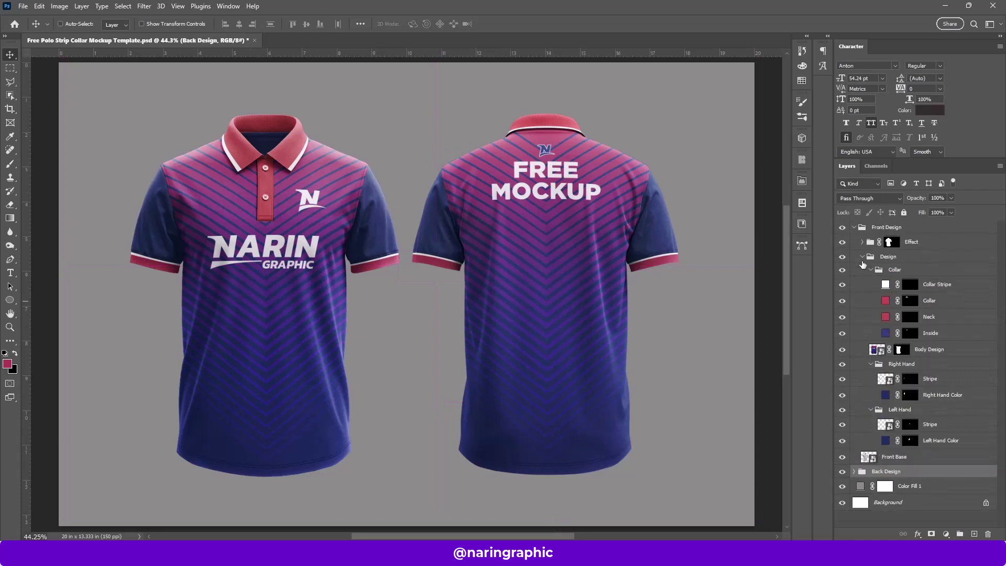
{"action": "left_click", "coordinate": [862, 256]}
{"action": "left_click", "coordinate": [853, 228]}
Open the Color Fill 1 background layer's colour and choose a different background shade
{"action": "left_click", "coordinate": [885, 255]}
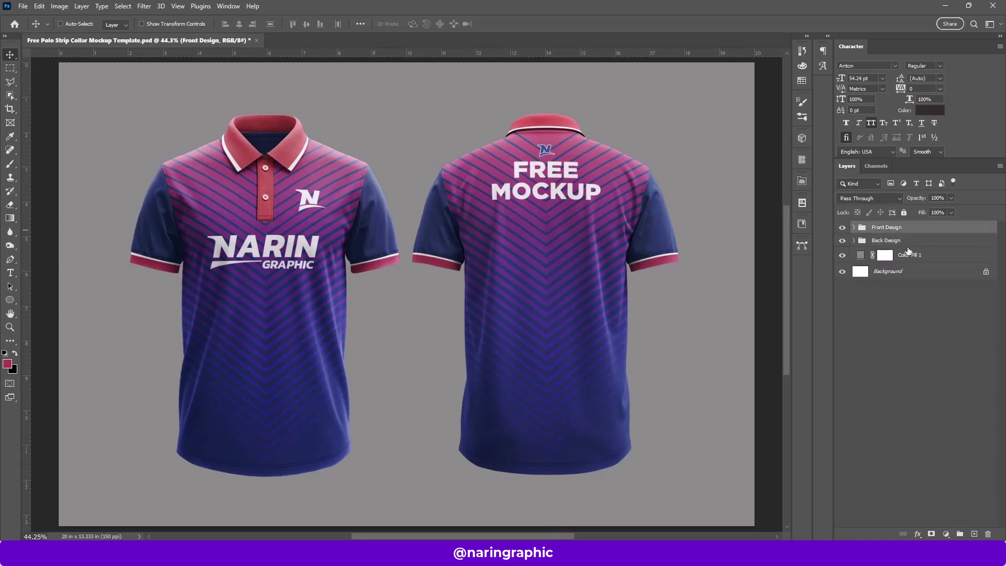
{"action": "double_click", "coordinate": [859, 255]}
{"action": "left_click_drag", "start_coordinate": [739, 330], "coordinate": [750, 389]}
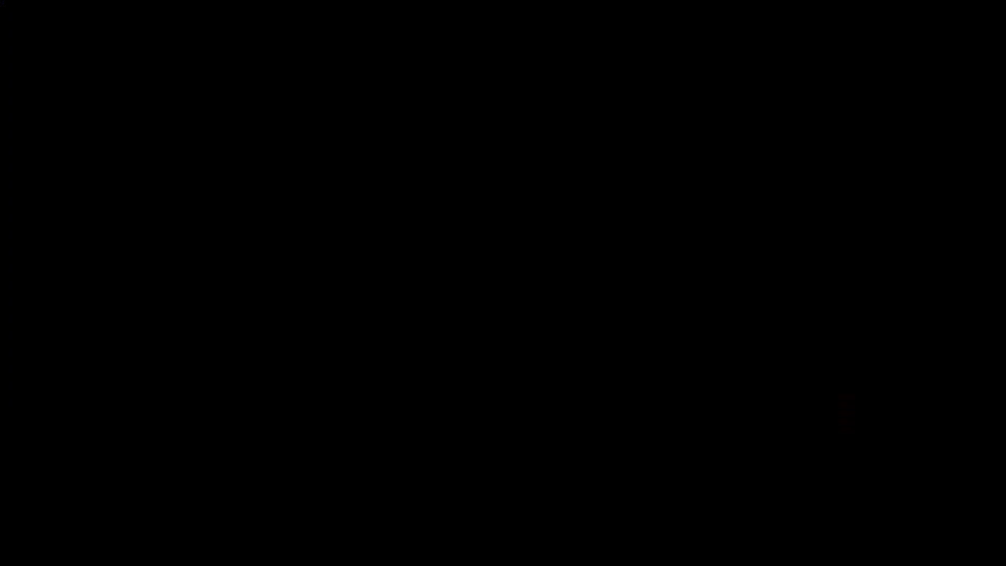